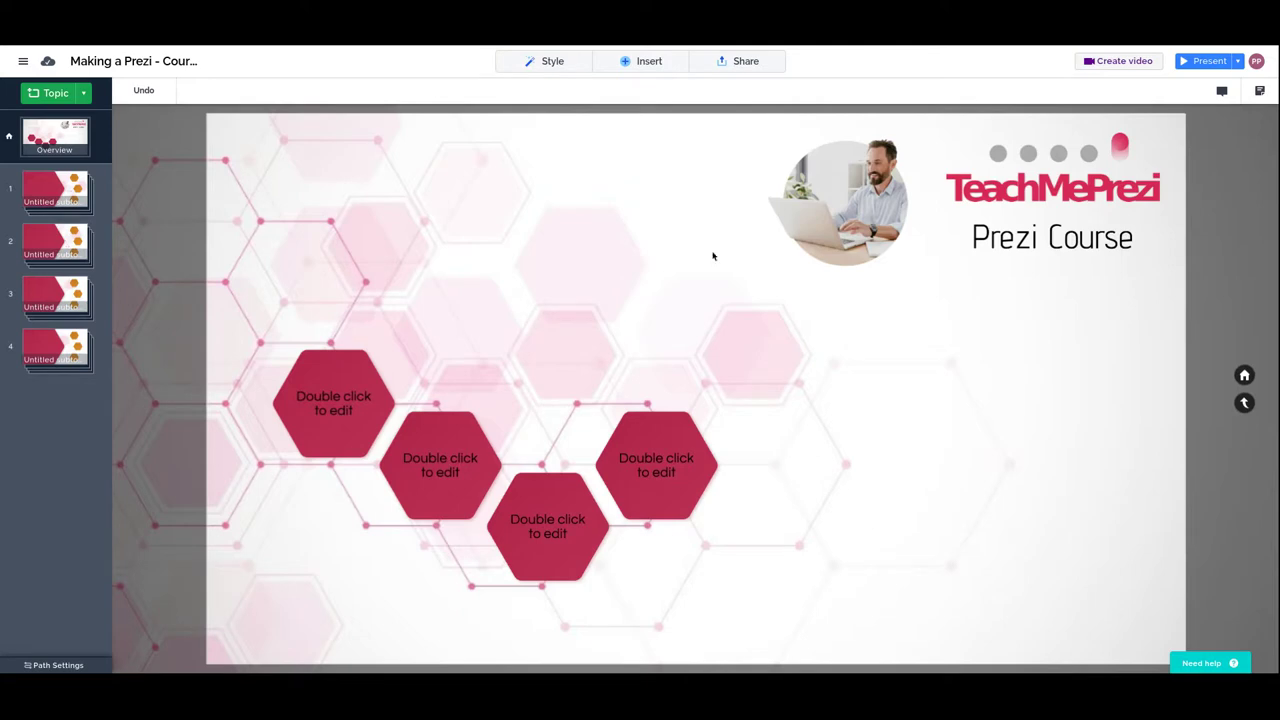
# Enter the first hexagon topic and remove its picture and three orange sub-hexagons
pyautogui.click(543, 522)
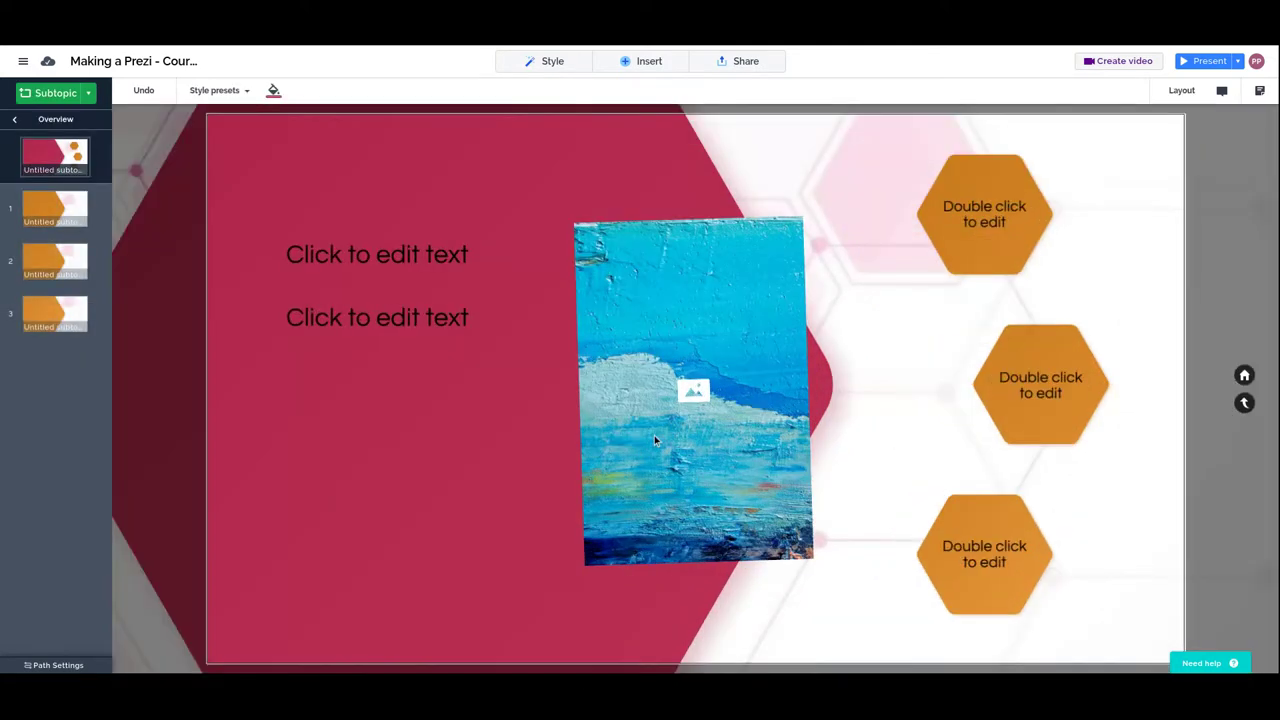
pyautogui.doubleClick(655, 440)
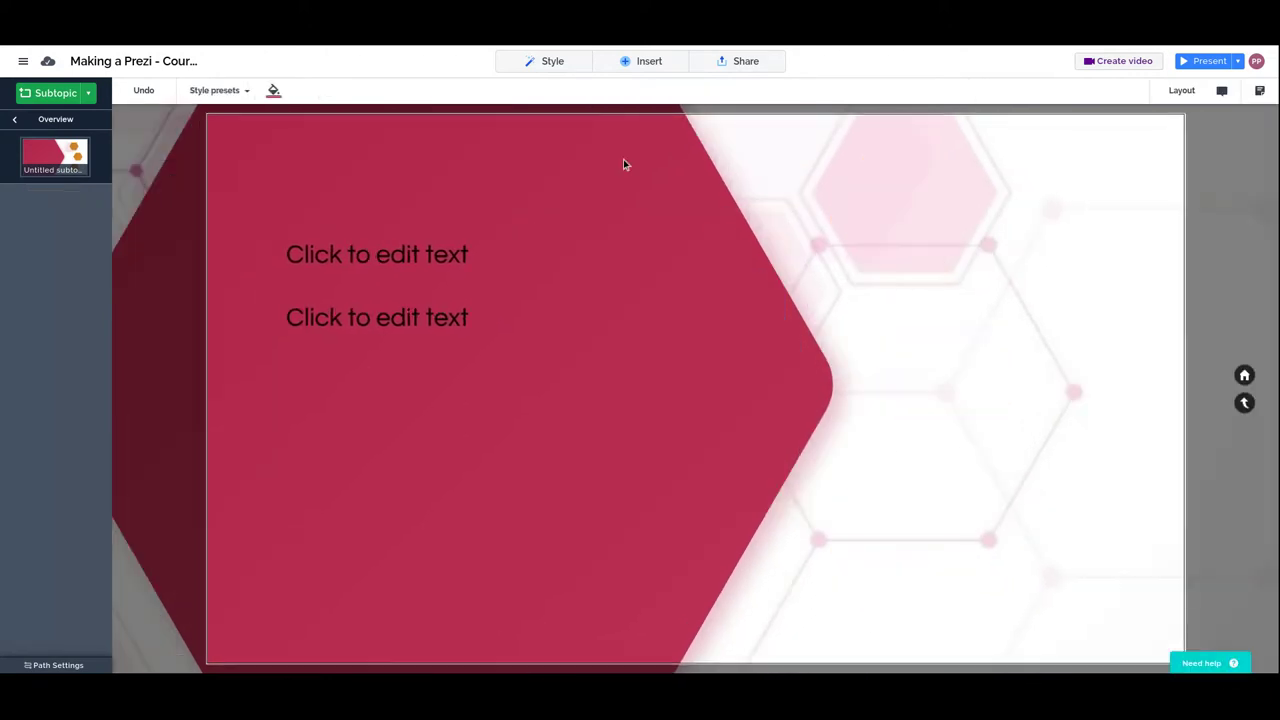
pyautogui.click(640, 66)
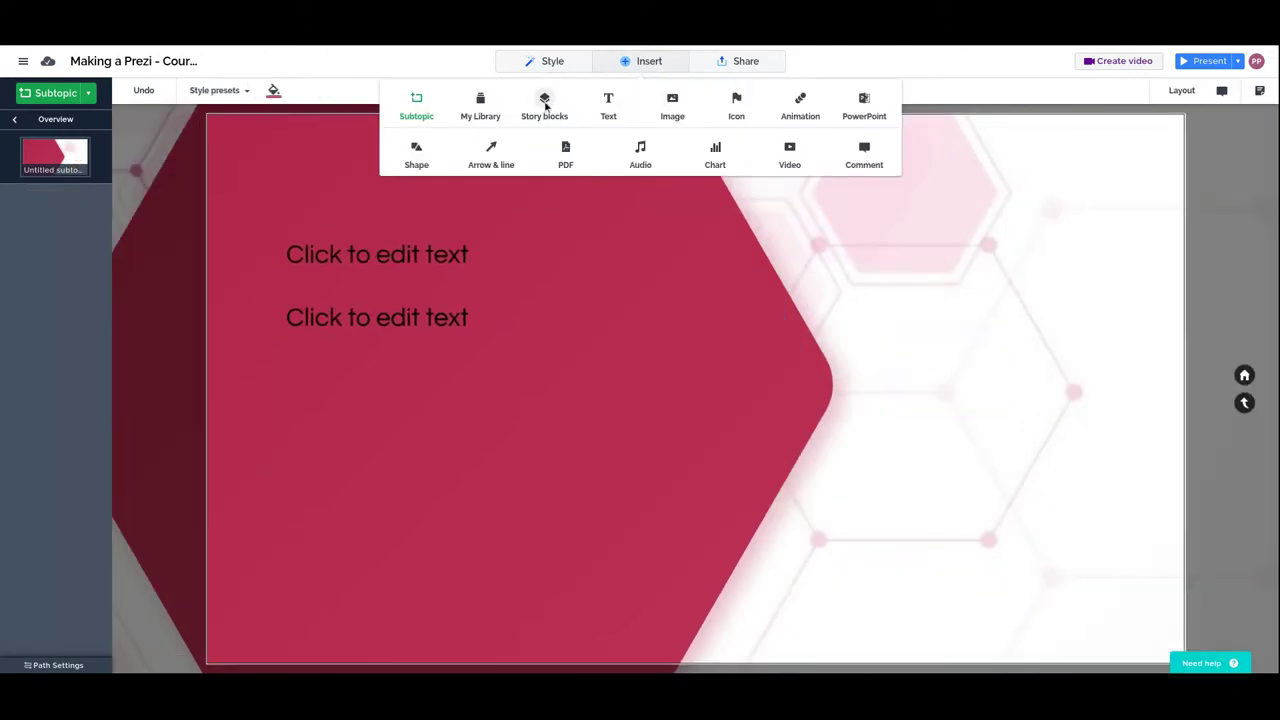
# Open the Story blocks panel, which offers Table, Timeline, Goal, List, Process and Map templates
pyautogui.click(545, 103)
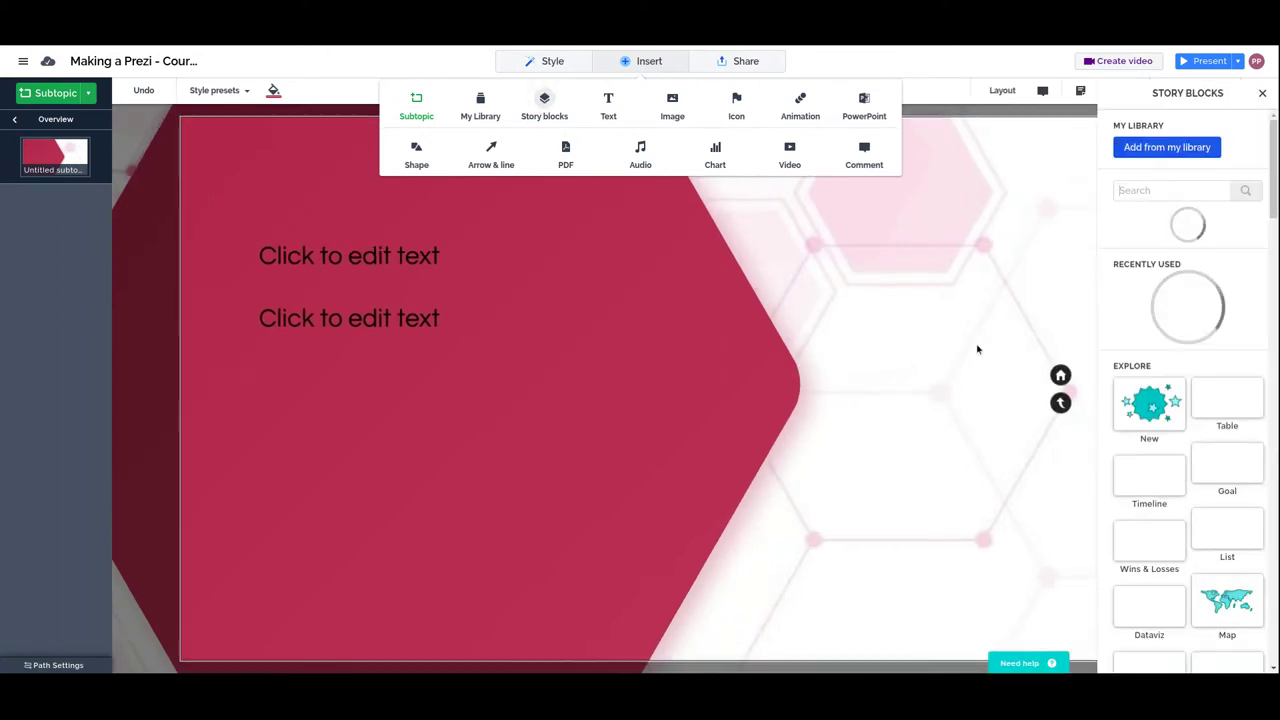
pyautogui.click(646, 63)
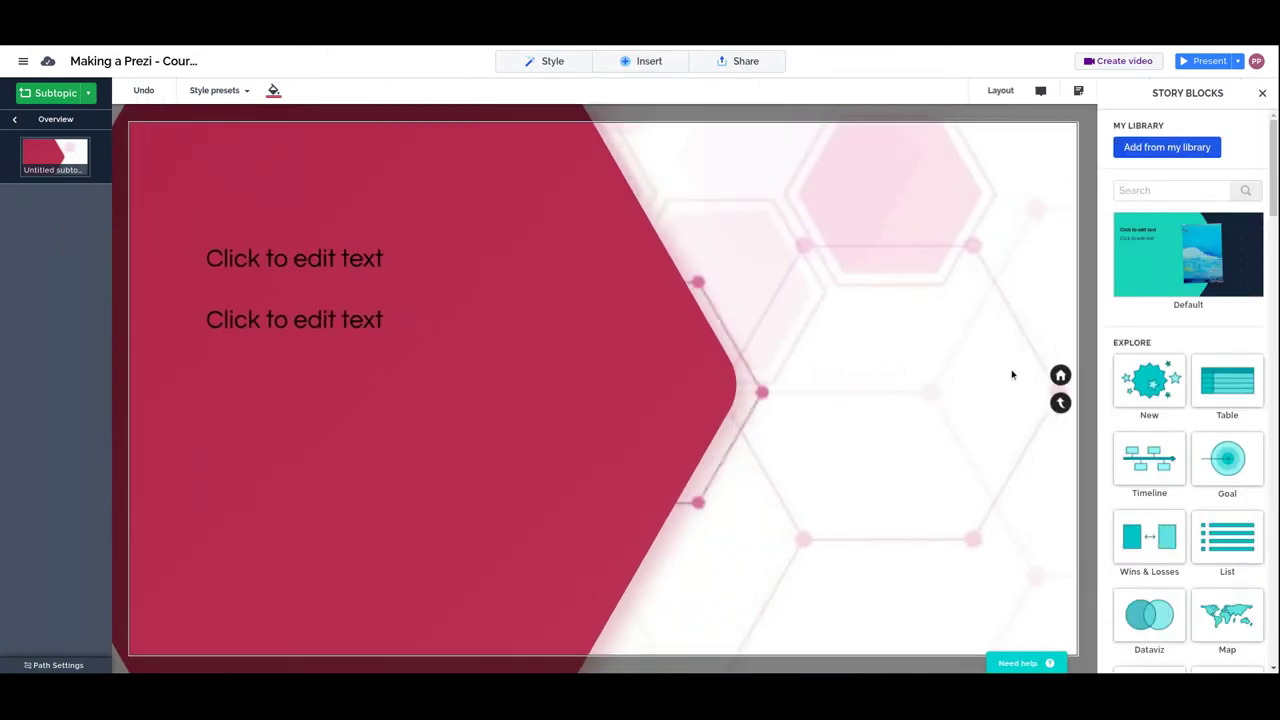
pyautogui.scroll(-2, 1180, 416)
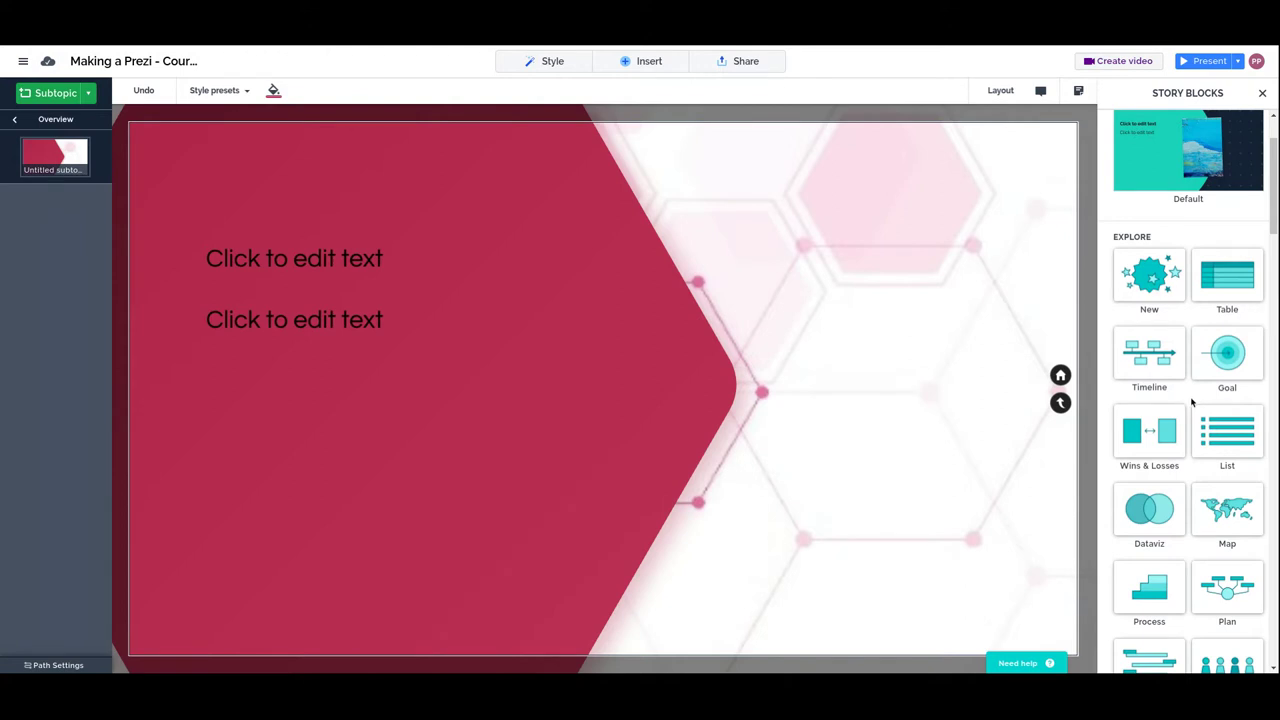
# Place the Timeline 2 story block on the topic as an orange Timeline hexagon
pyautogui.click(1150, 355)
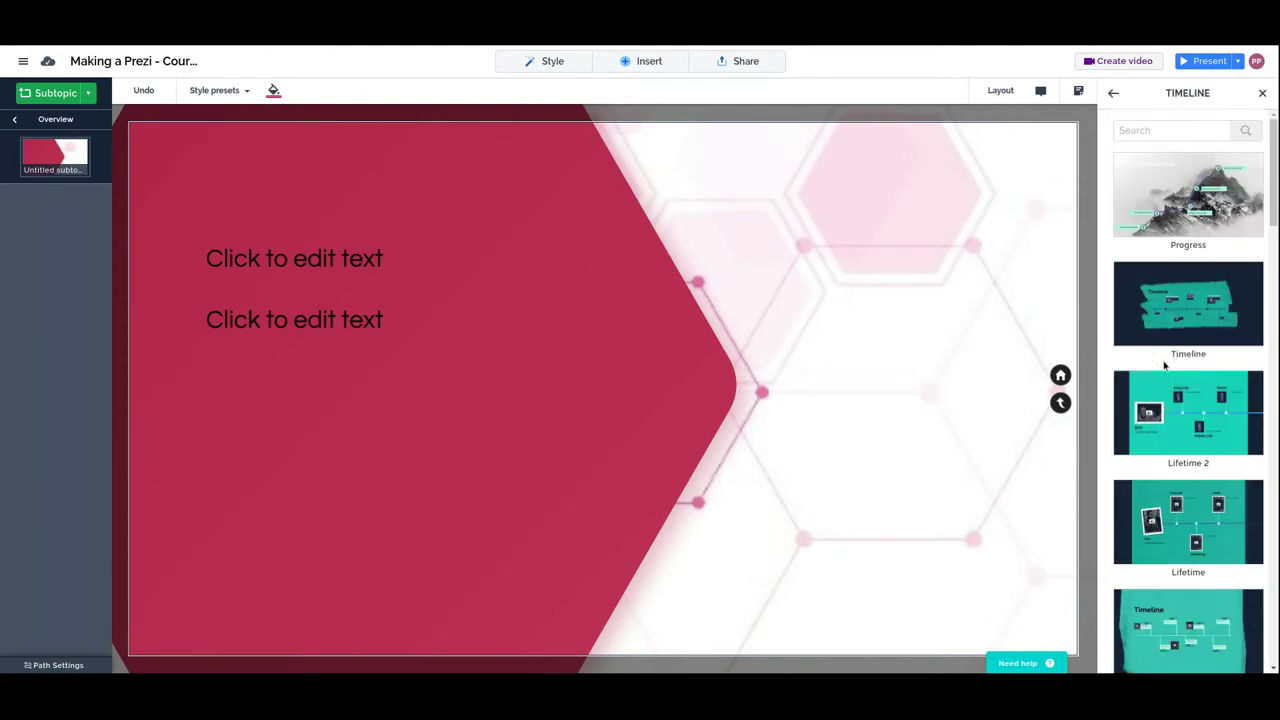
pyautogui.scroll(-1, 1170, 390)
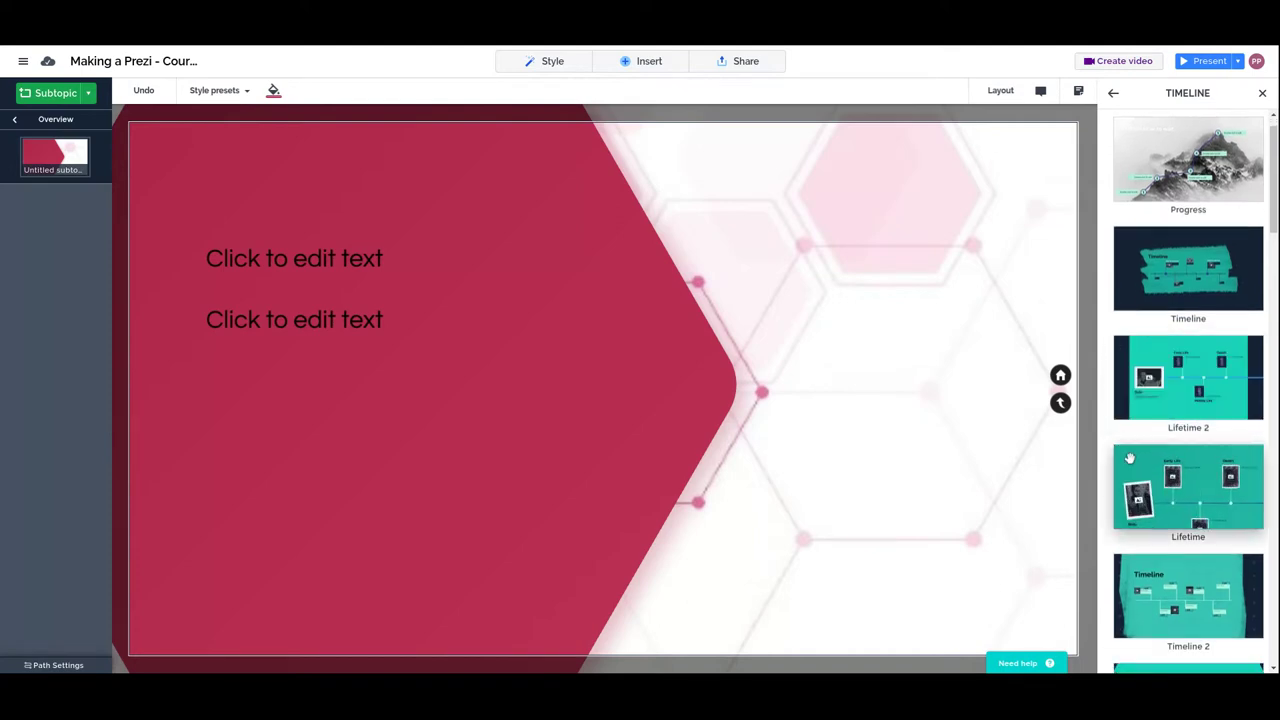
pyautogui.scroll(-3, 1129, 458)
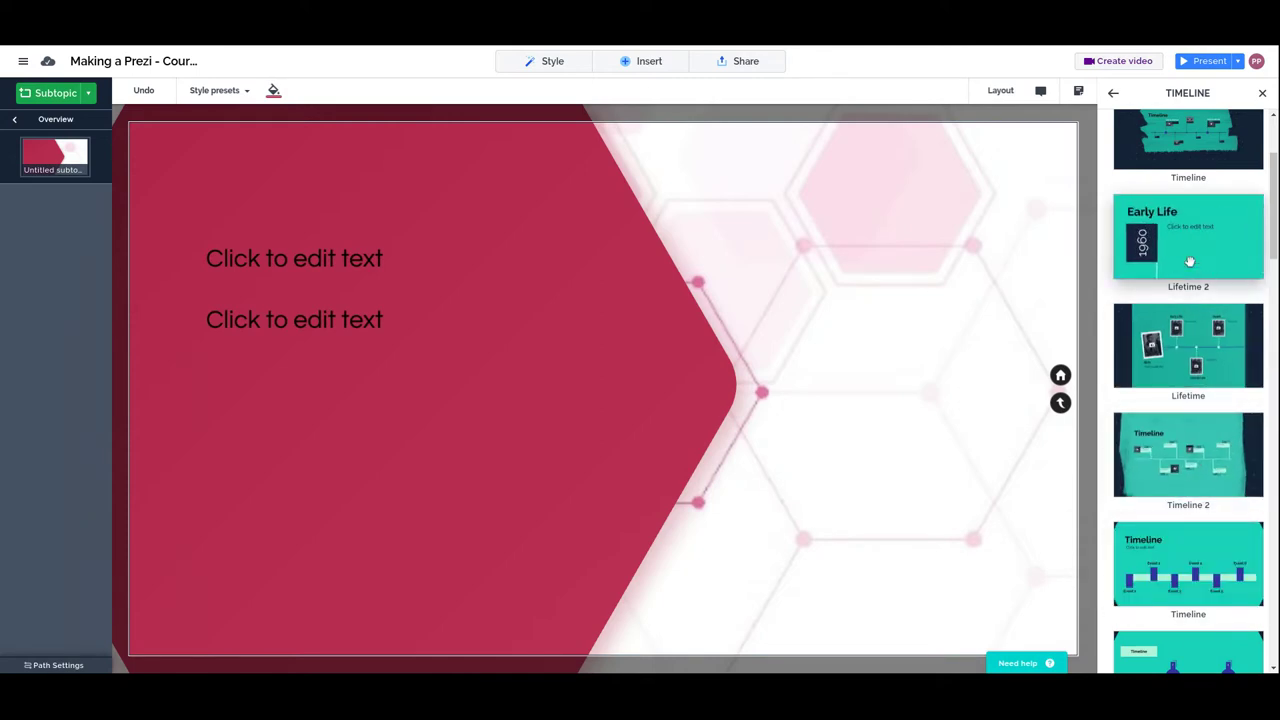
pyautogui.click(1137, 457)
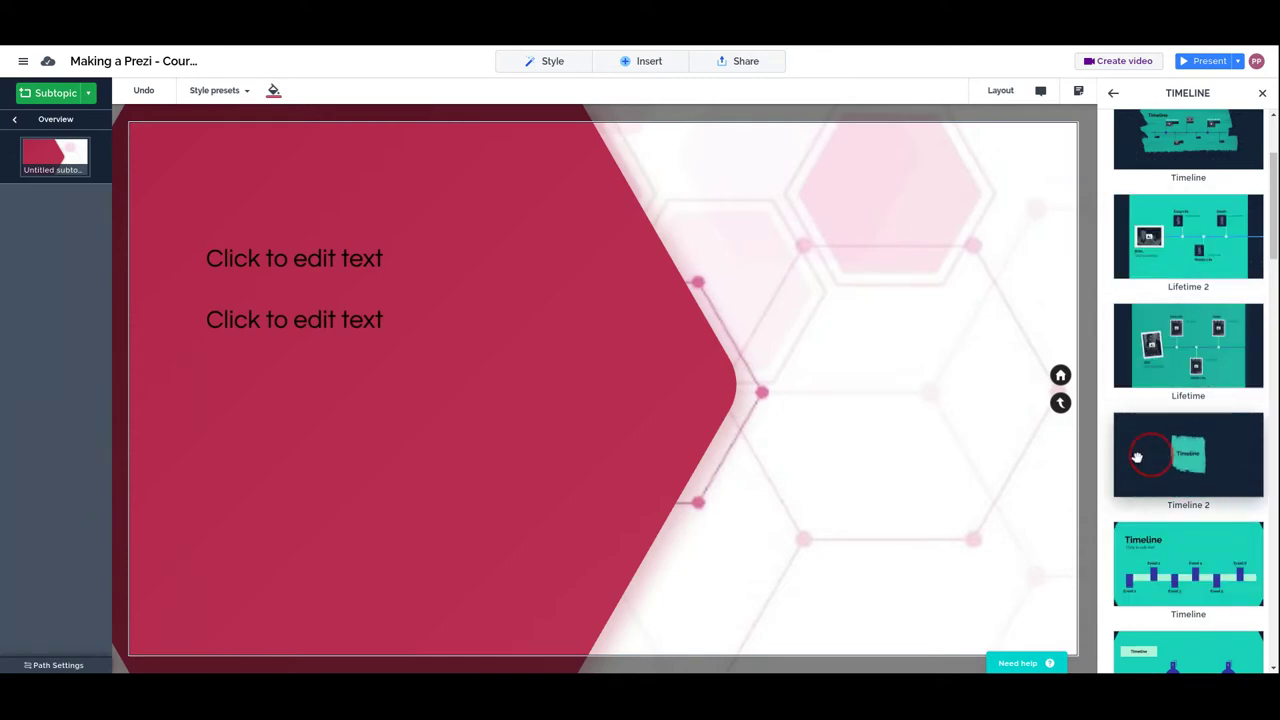
pyautogui.click(831, 480)
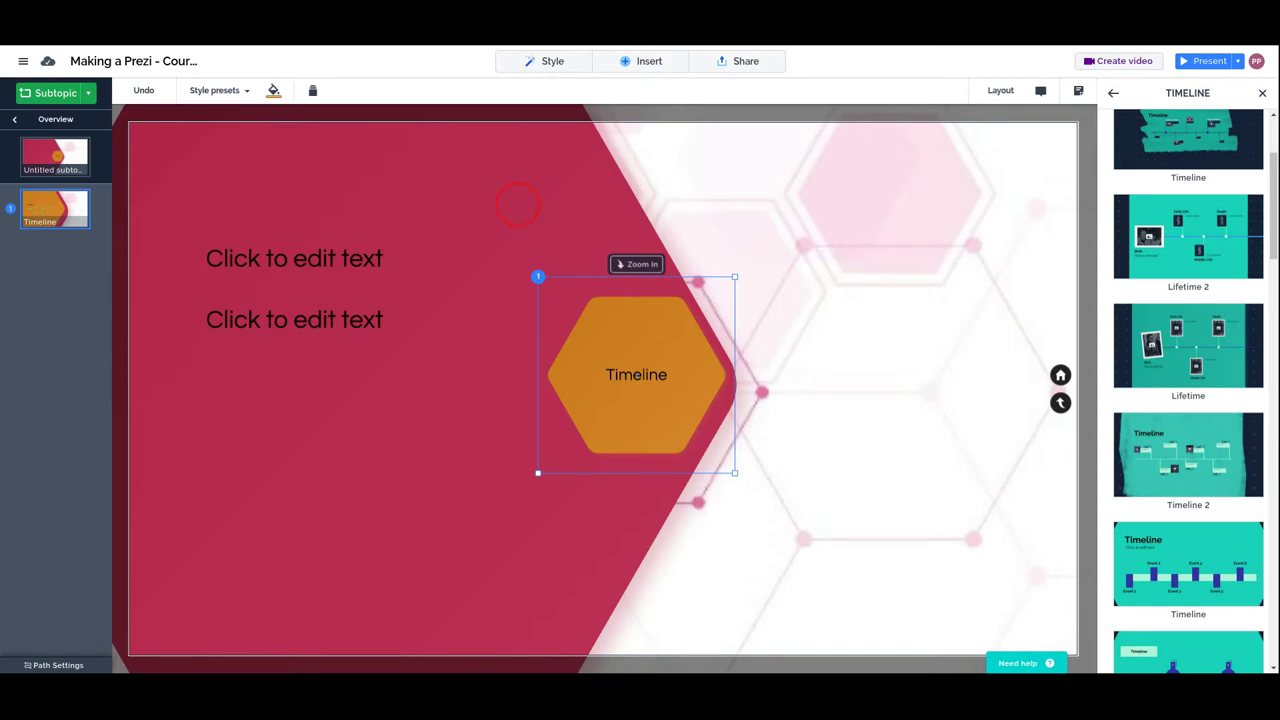
# Nudge the Timeline hexagon lower, zoom into it, and inspect its dated timeline entries
pyautogui.moveTo(628, 366); pyautogui.dragTo(610, 383)
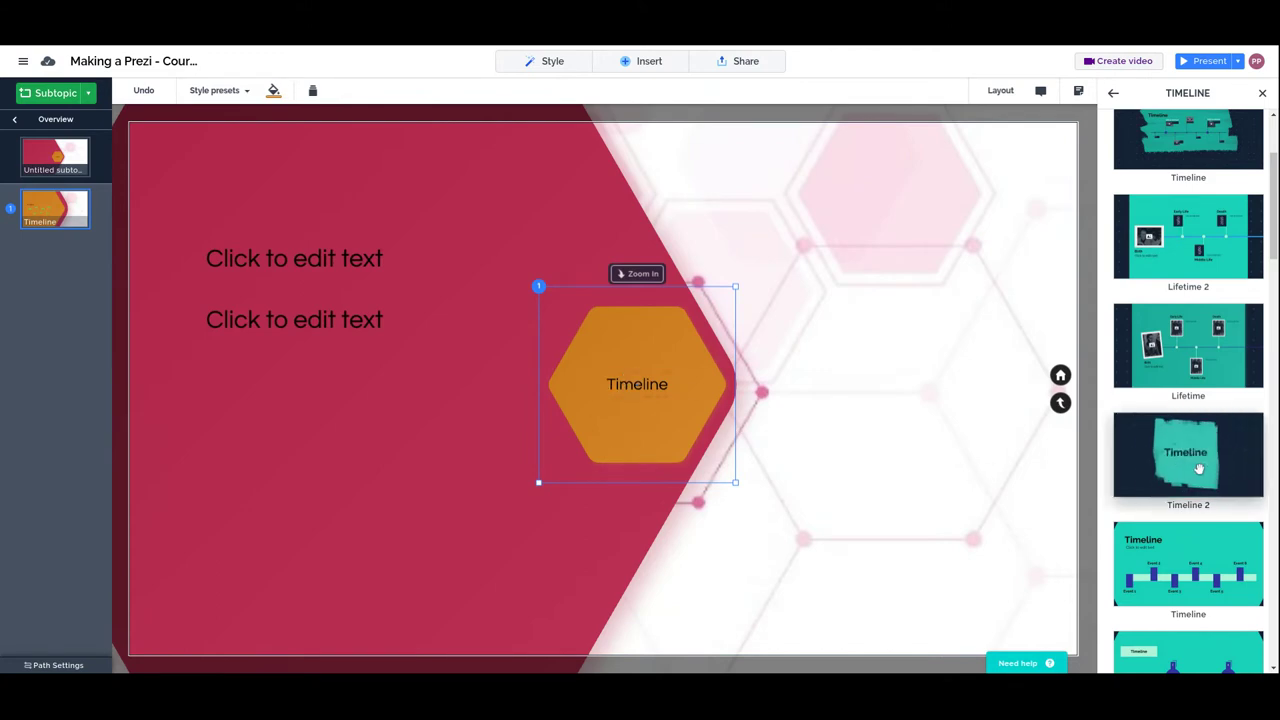
pyautogui.click(640, 393)
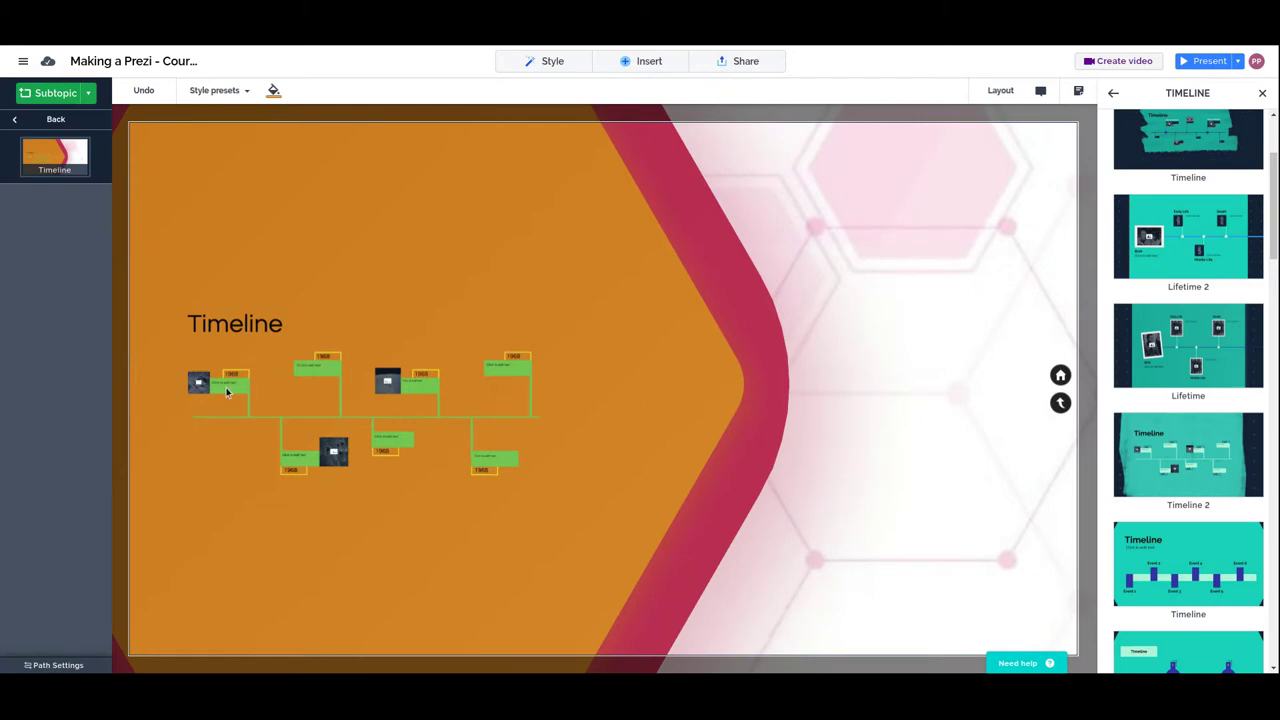
pyautogui.click(227, 392)
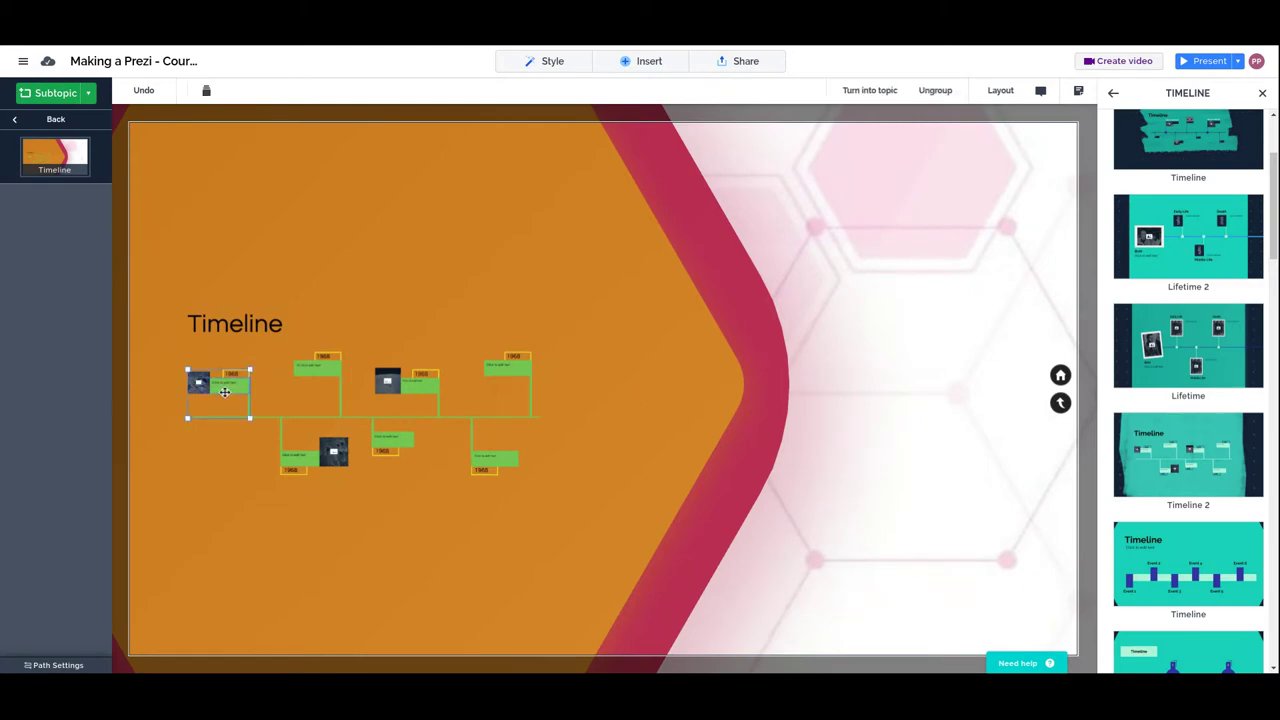
pyautogui.click(315, 368)
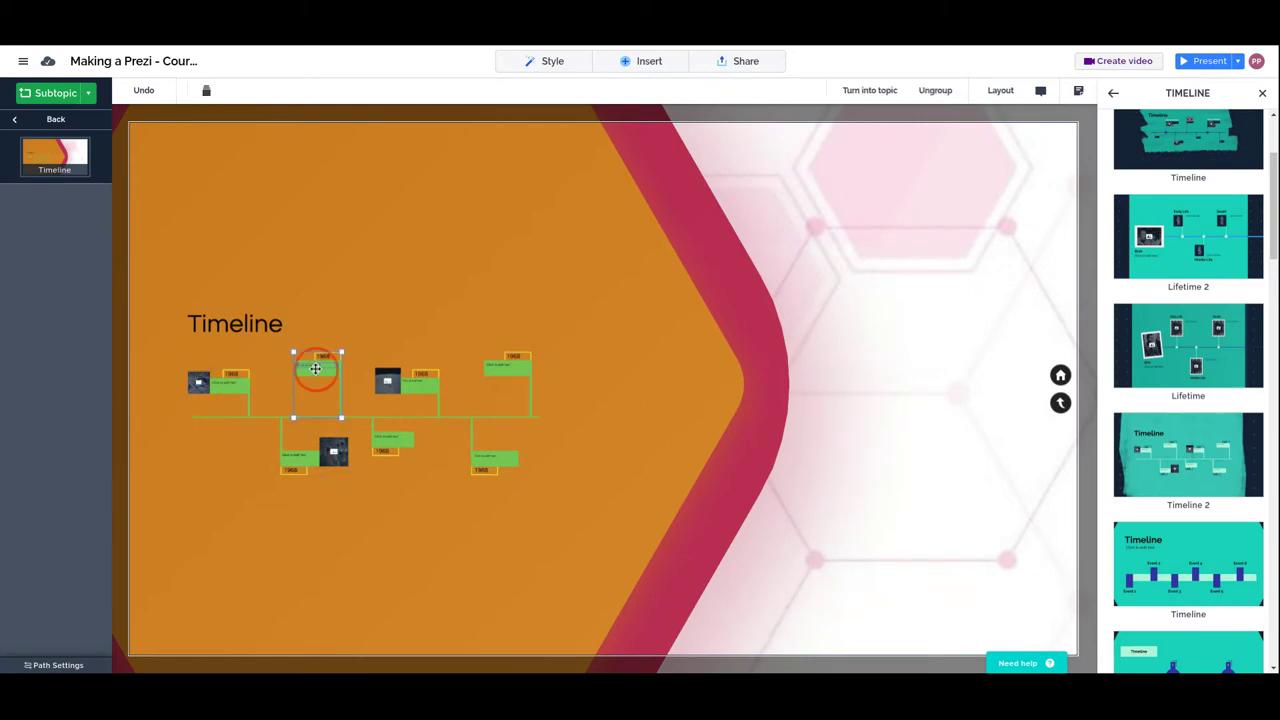
pyautogui.click(315, 368)
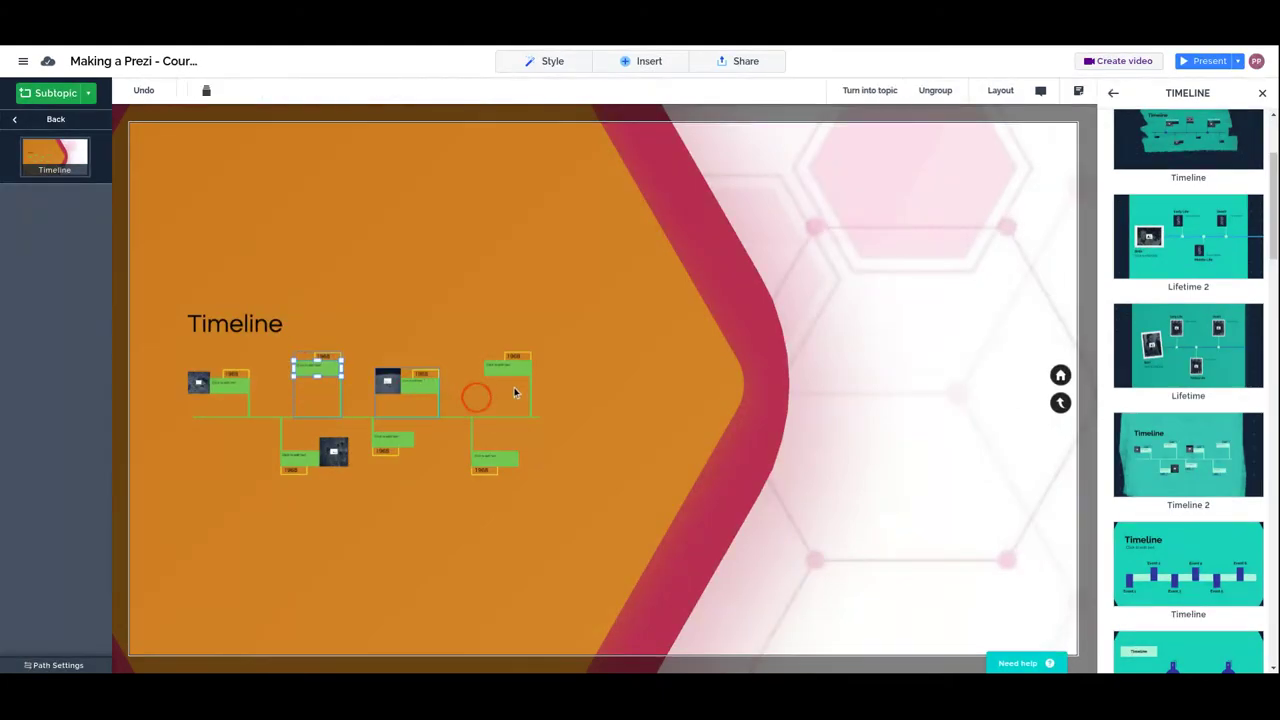
pyautogui.click(408, 385)
# Select the whole timeline with its title and scale it up to span most of the slide
pyautogui.moveTo(164, 266); pyautogui.dragTo(583, 517)
pyautogui.click(606, 272)
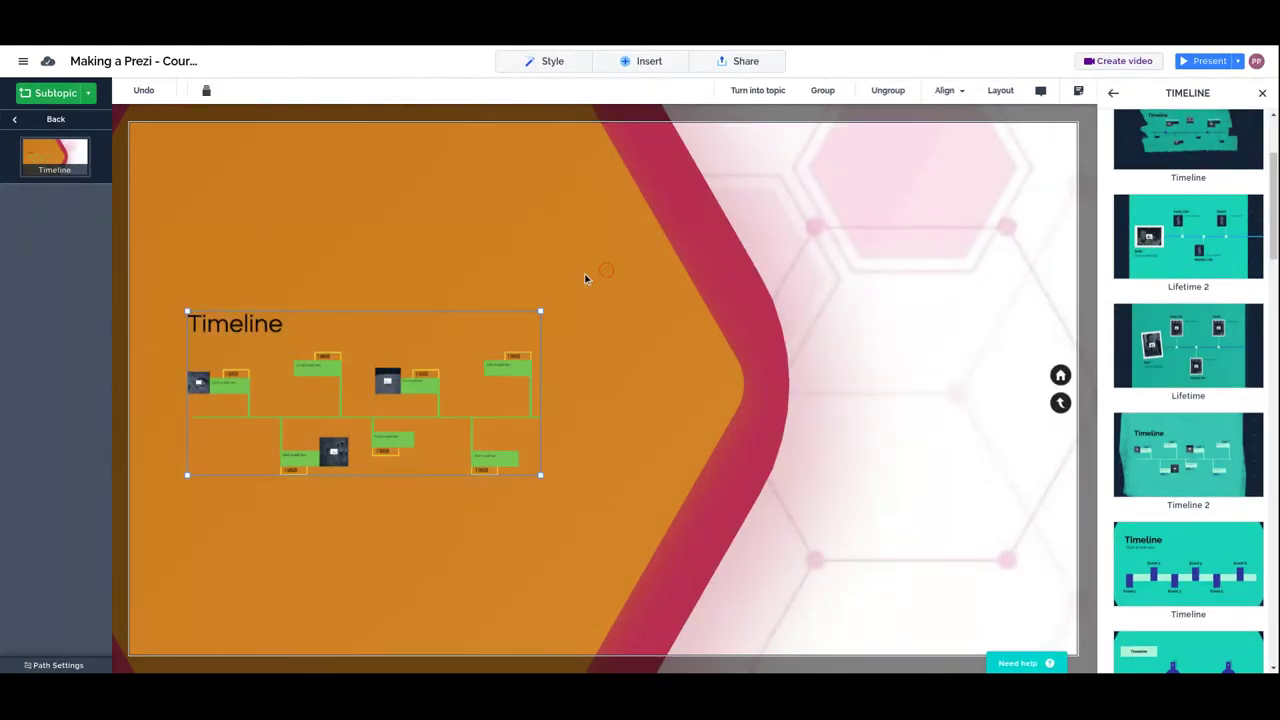
pyautogui.moveTo(541, 308); pyautogui.dragTo(846, 174)
pyautogui.moveTo(846, 517); pyautogui.dragTo(949, 560)
pyautogui.click(531, 411)
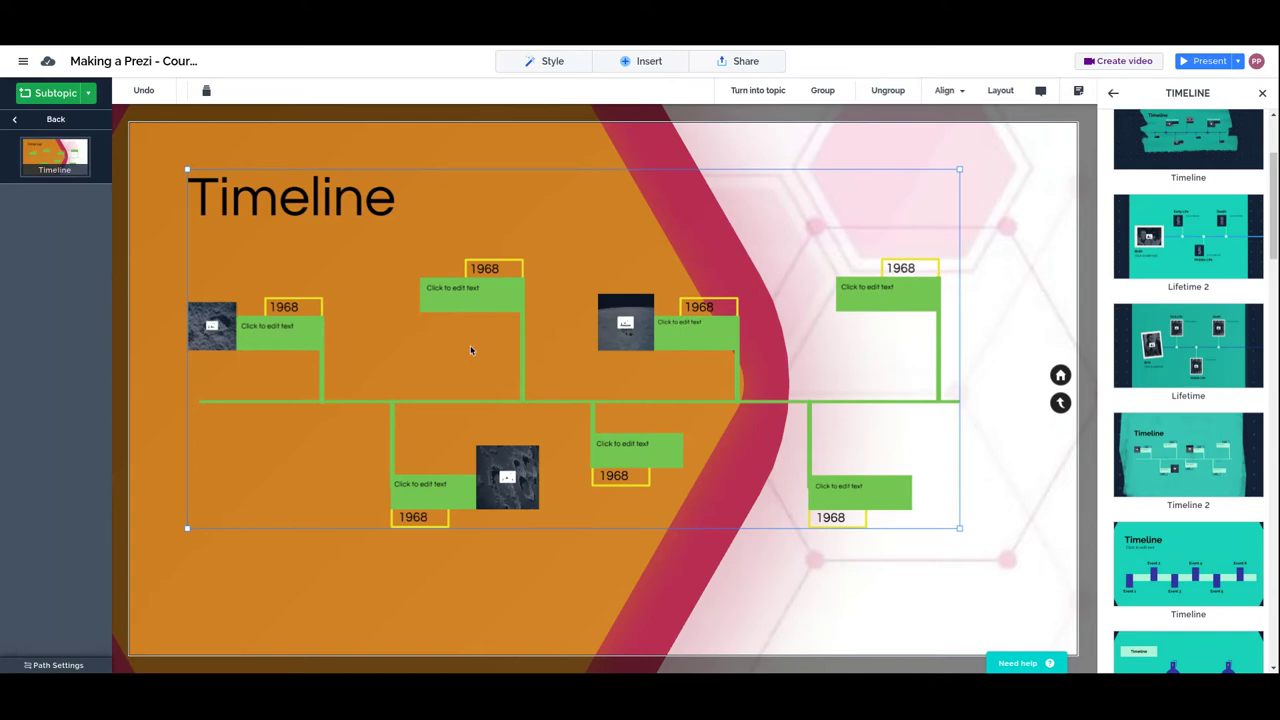
pyautogui.doubleClick(217, 326)
pyautogui.click(169, 321)
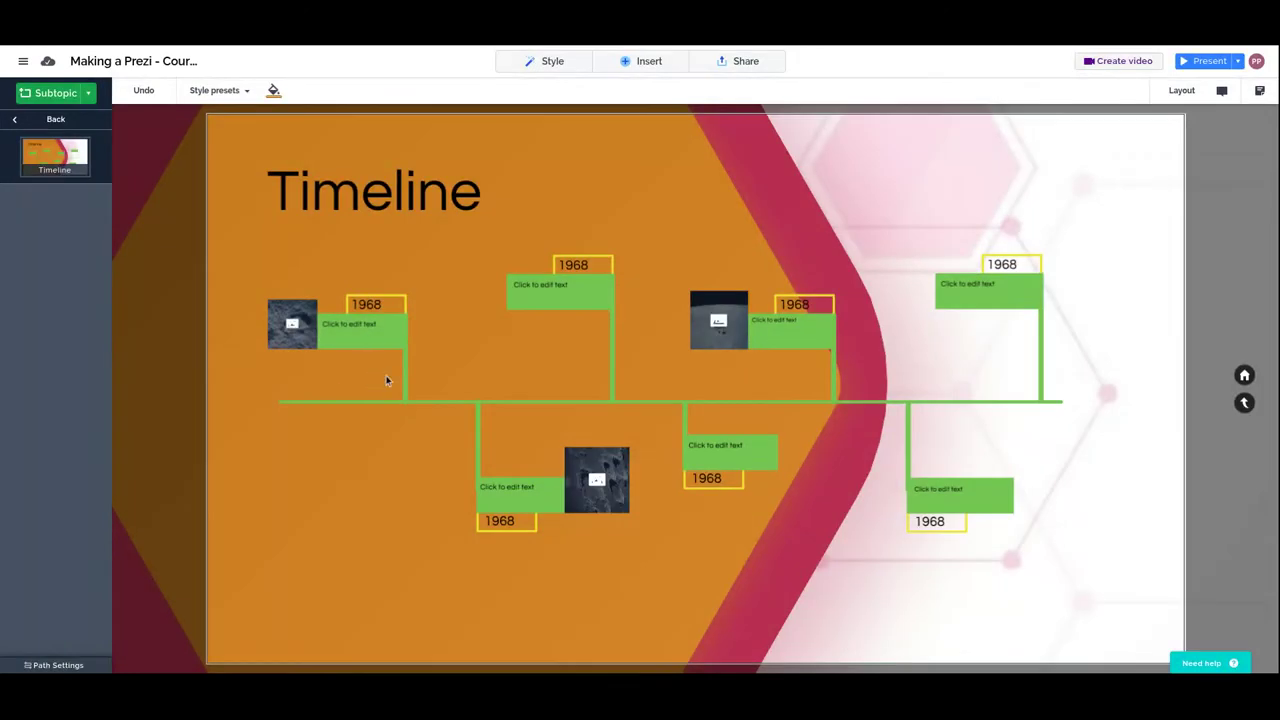
# Delete all the timeline content, then delete the Timeline hexagon topic itself
pyautogui.click(527, 306)
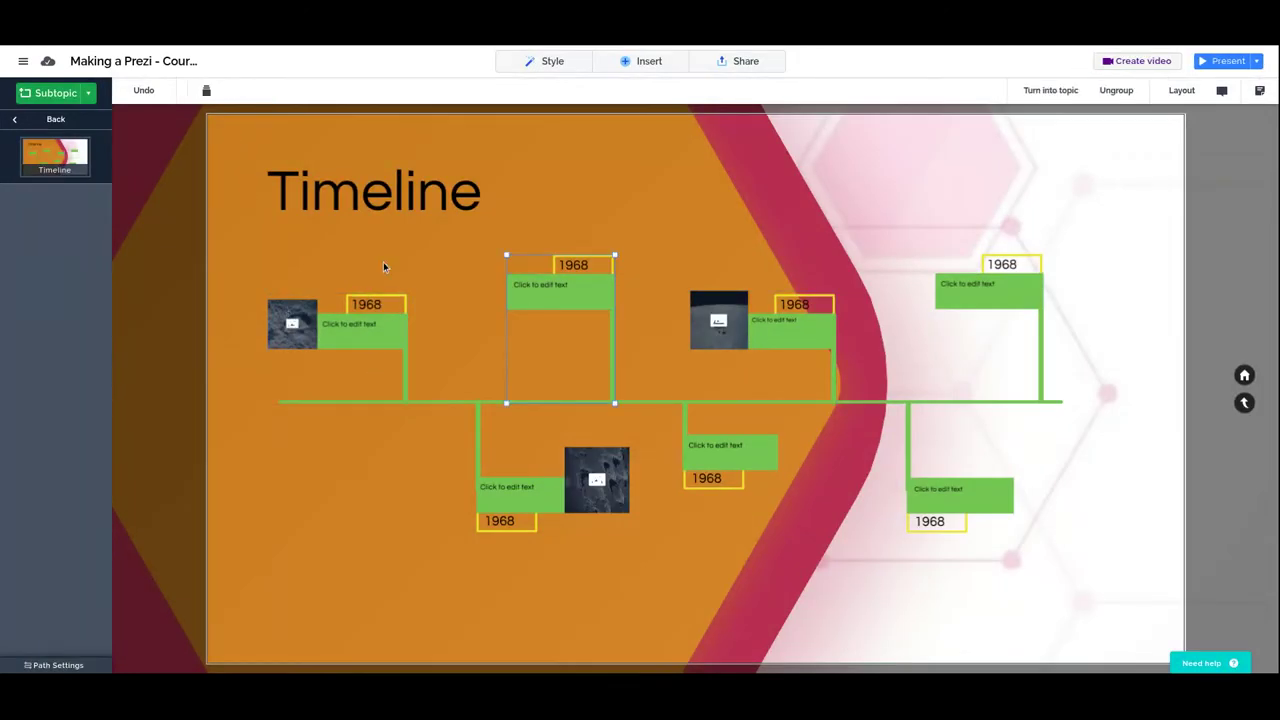
pyautogui.moveTo(230, 132); pyautogui.dragTo(1140, 610)
pyautogui.press('Delete')
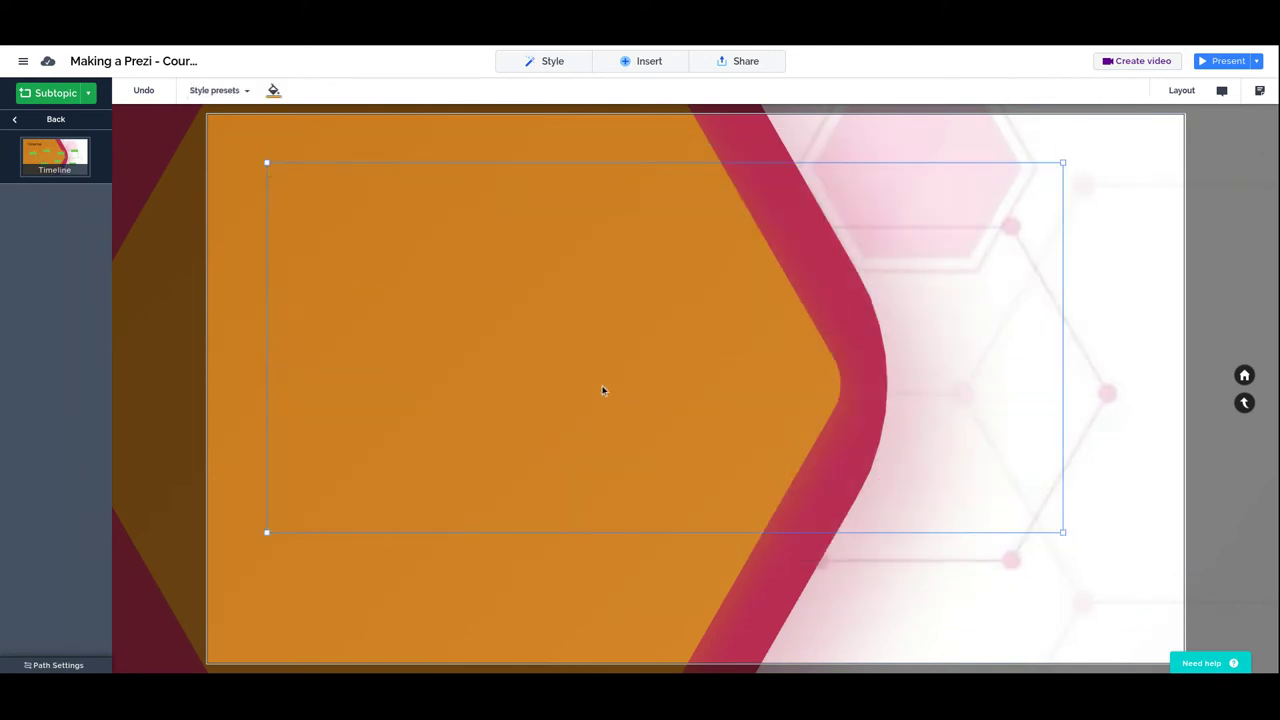
pyautogui.click(514, 338)
pyautogui.click(660, 385)
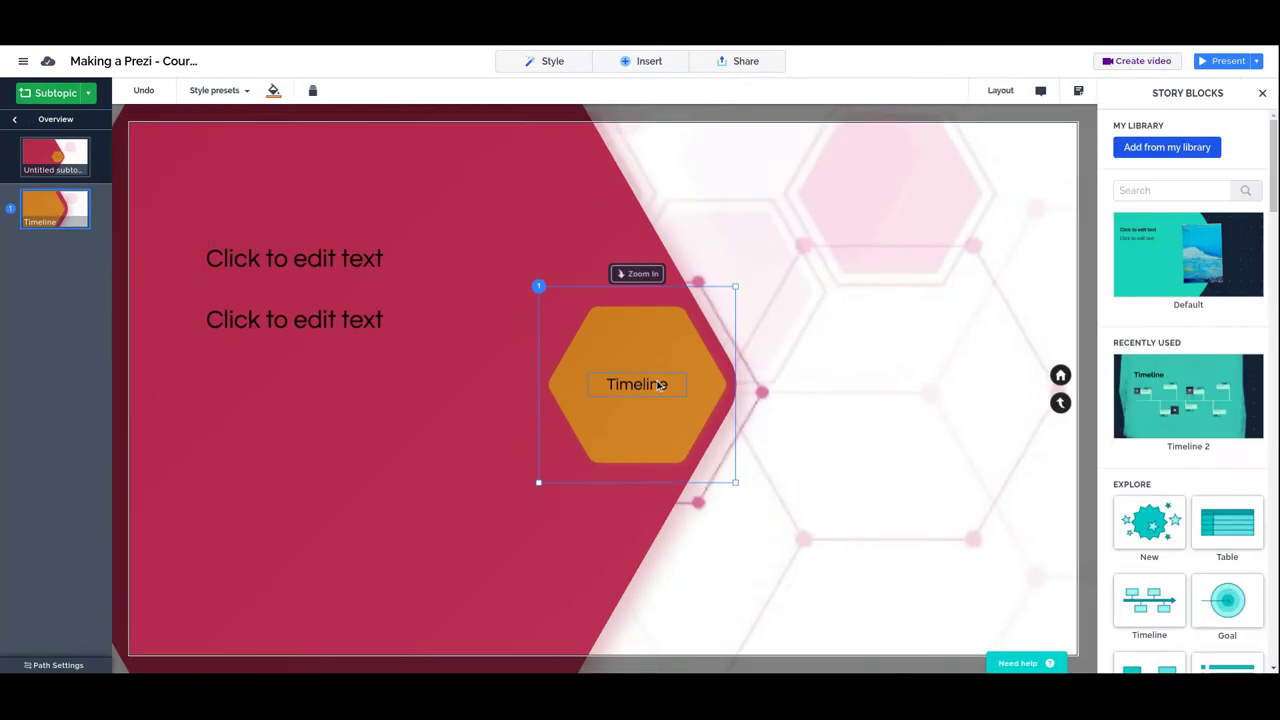
pyautogui.press('Delete')
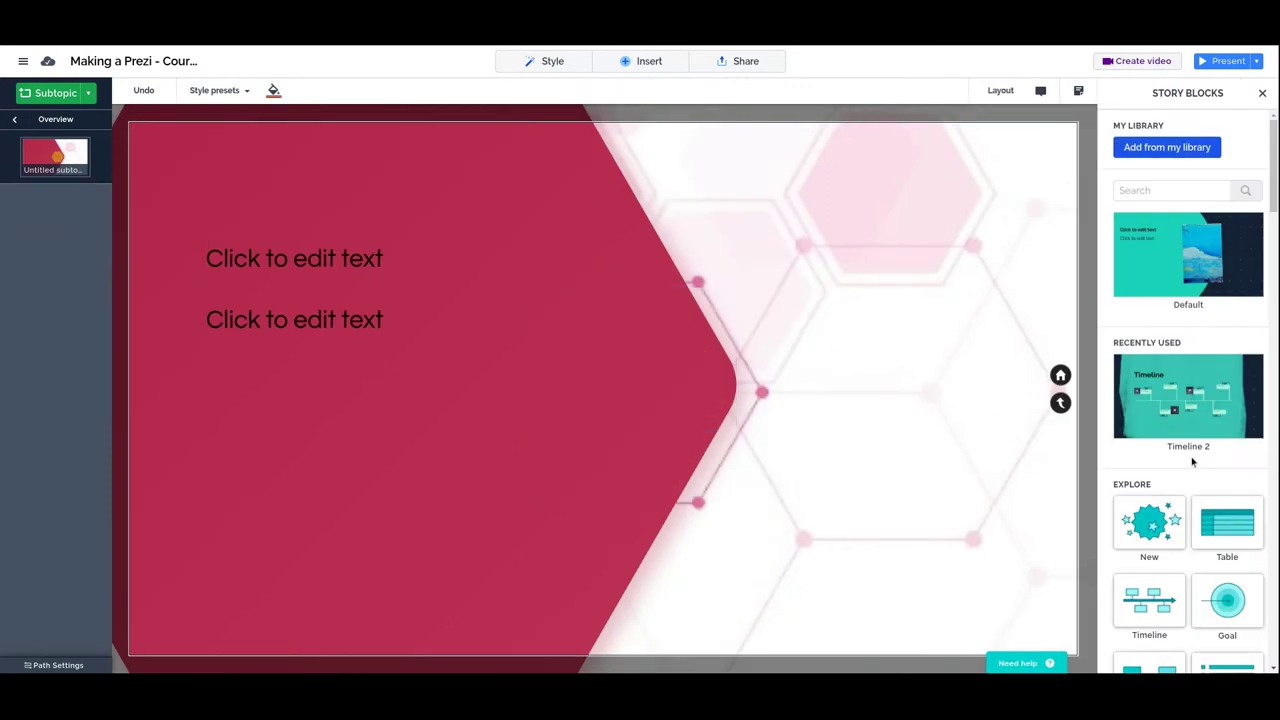
# Add the World map 2 story block to the topic and zoom into it
pyautogui.scroll(-5, 1192, 460)
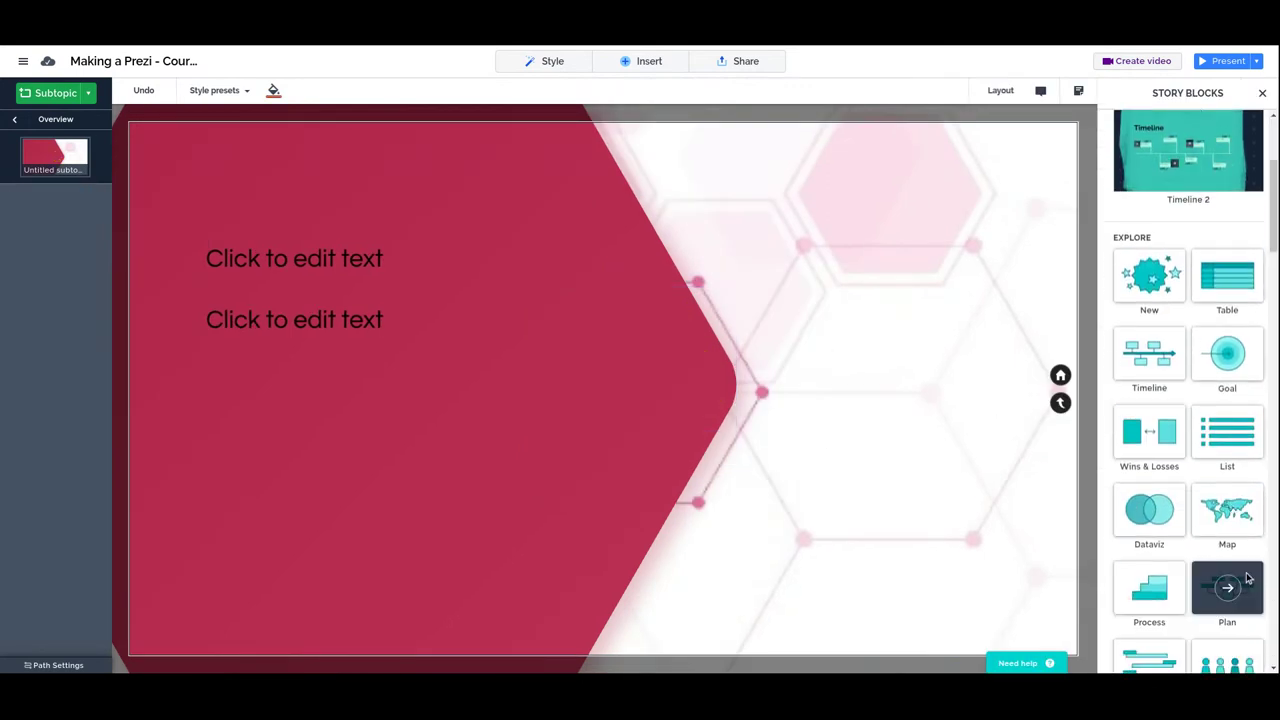
pyautogui.click(1228, 510)
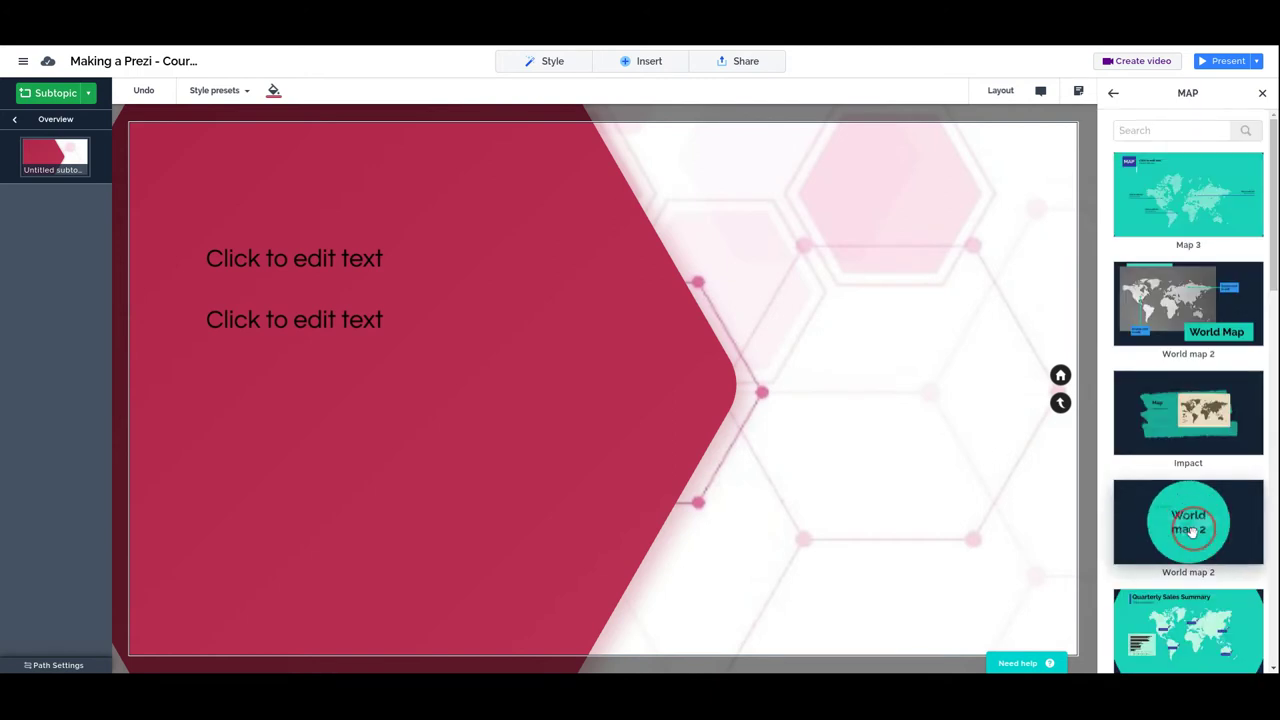
pyautogui.click(565, 453)
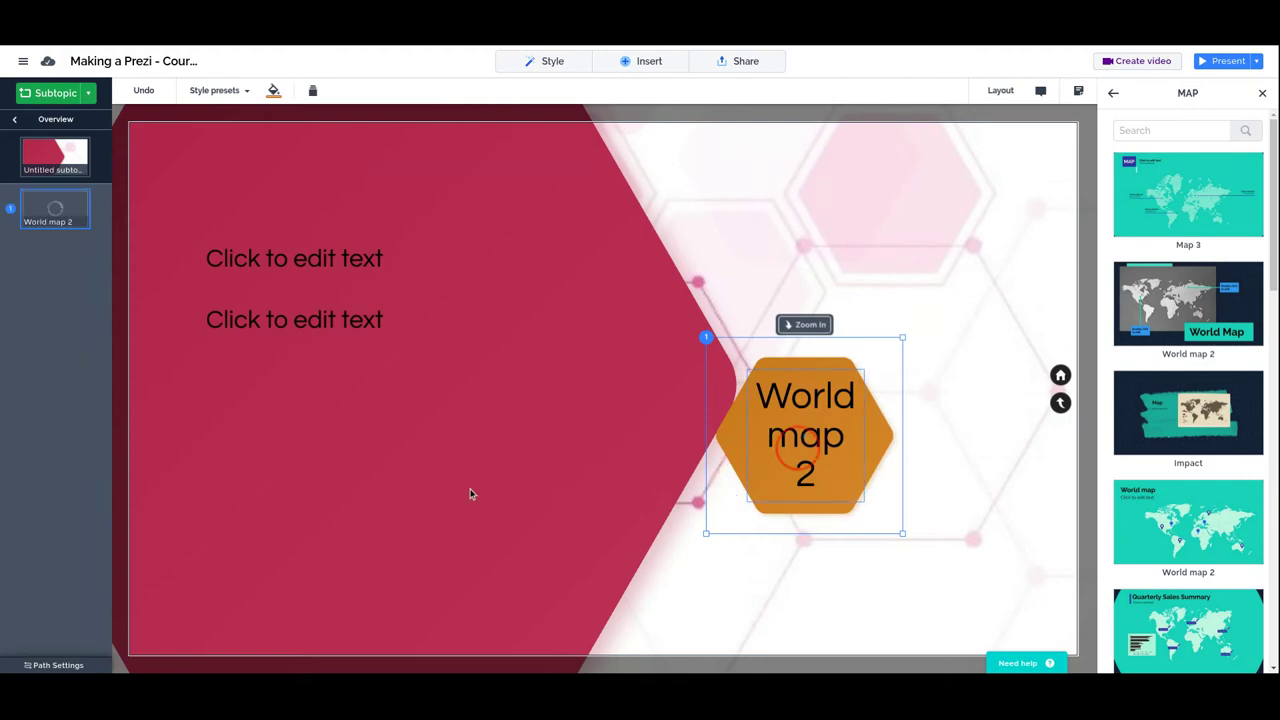
pyautogui.click(1262, 93)
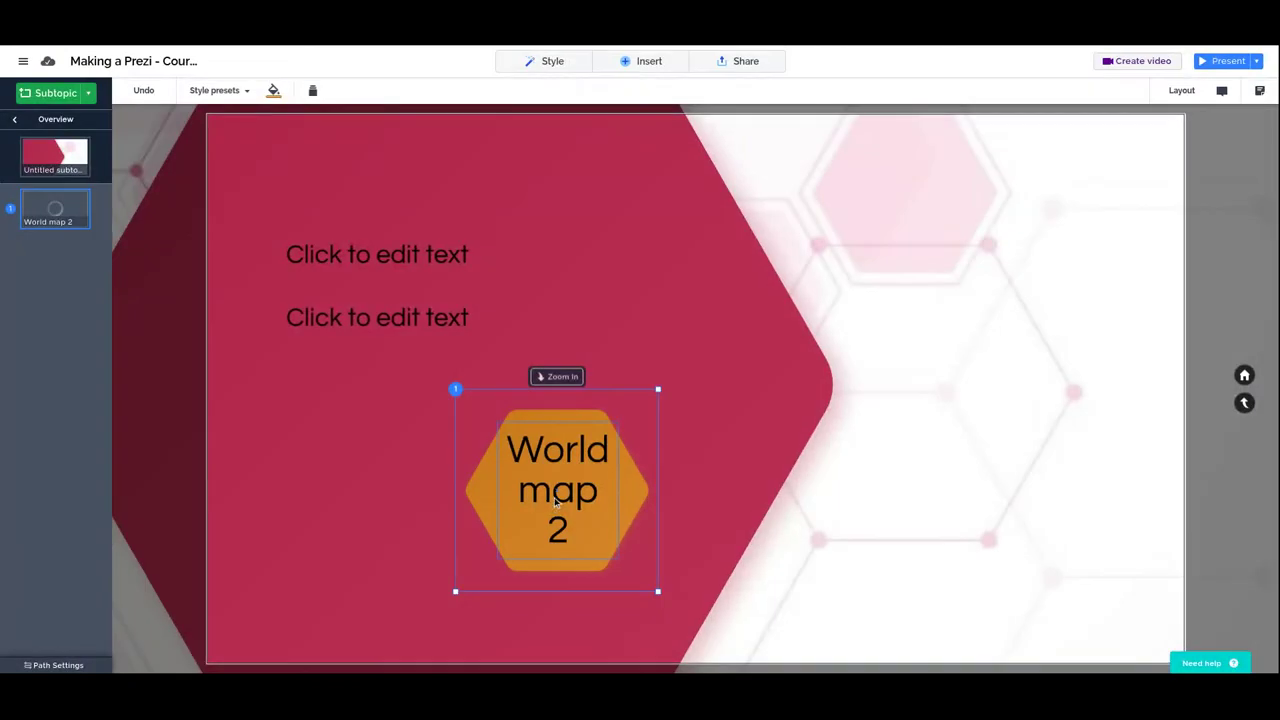
pyautogui.click(555, 500)
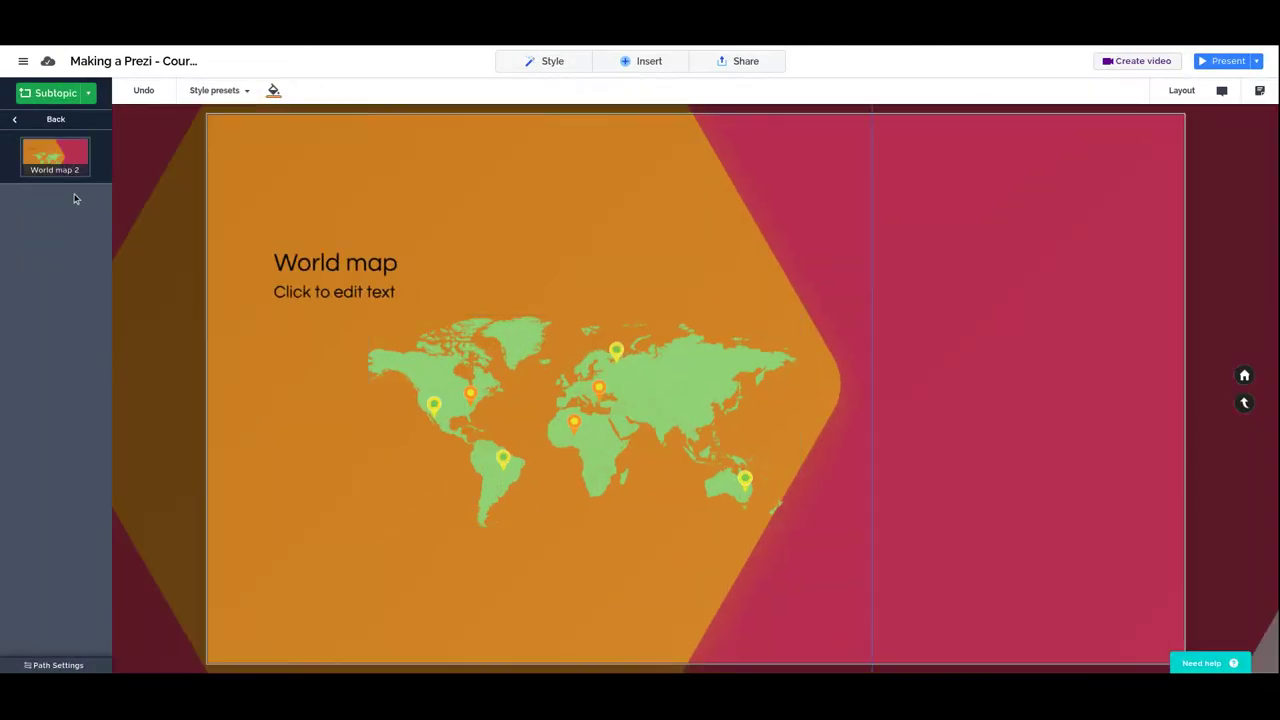
# Add a 'Where we are' text box and move it to the top centre of the slide
pyautogui.click(471, 394)
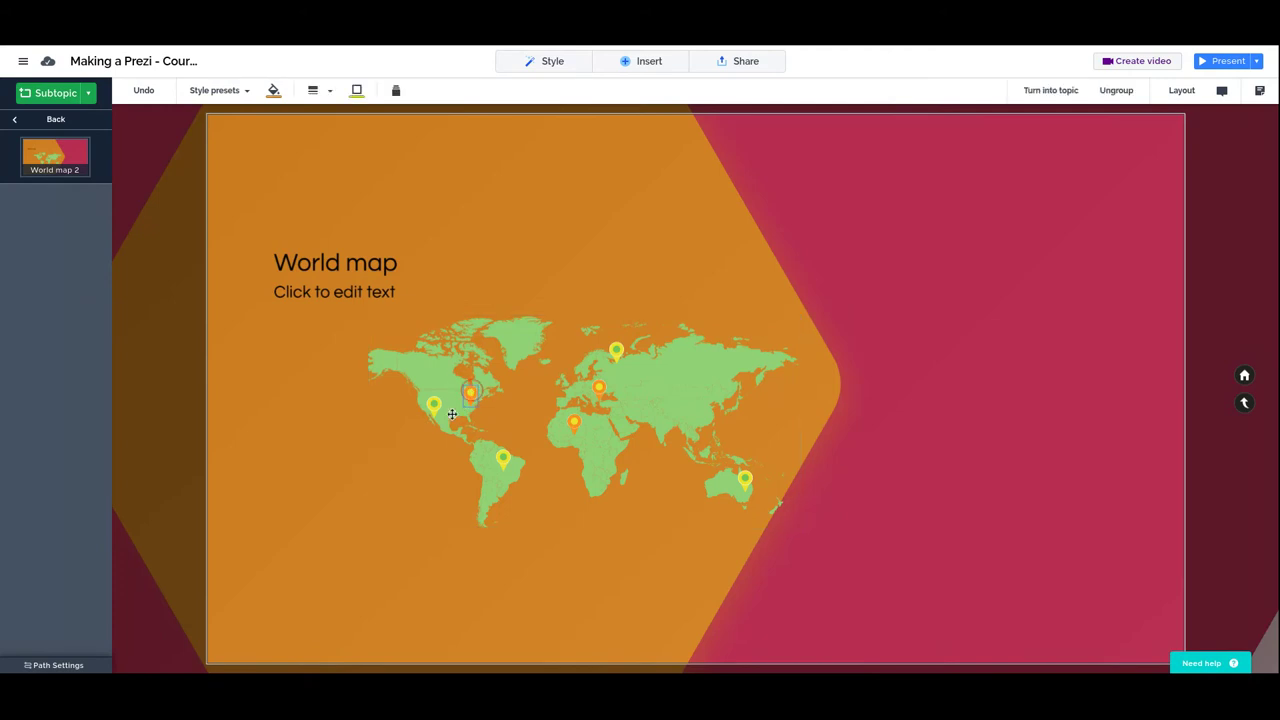
pyautogui.click(432, 412)
pyautogui.click(432, 412)
pyautogui.click(472, 398)
pyautogui.click(621, 61)
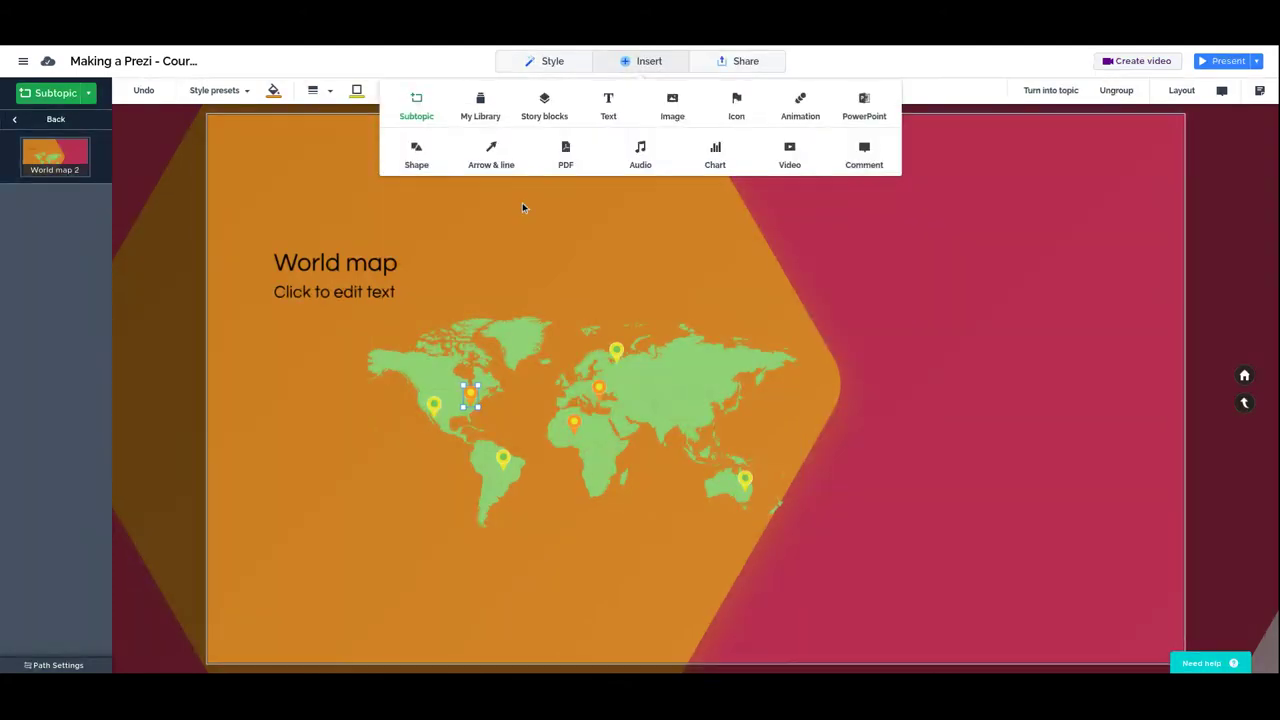
pyautogui.click(611, 100)
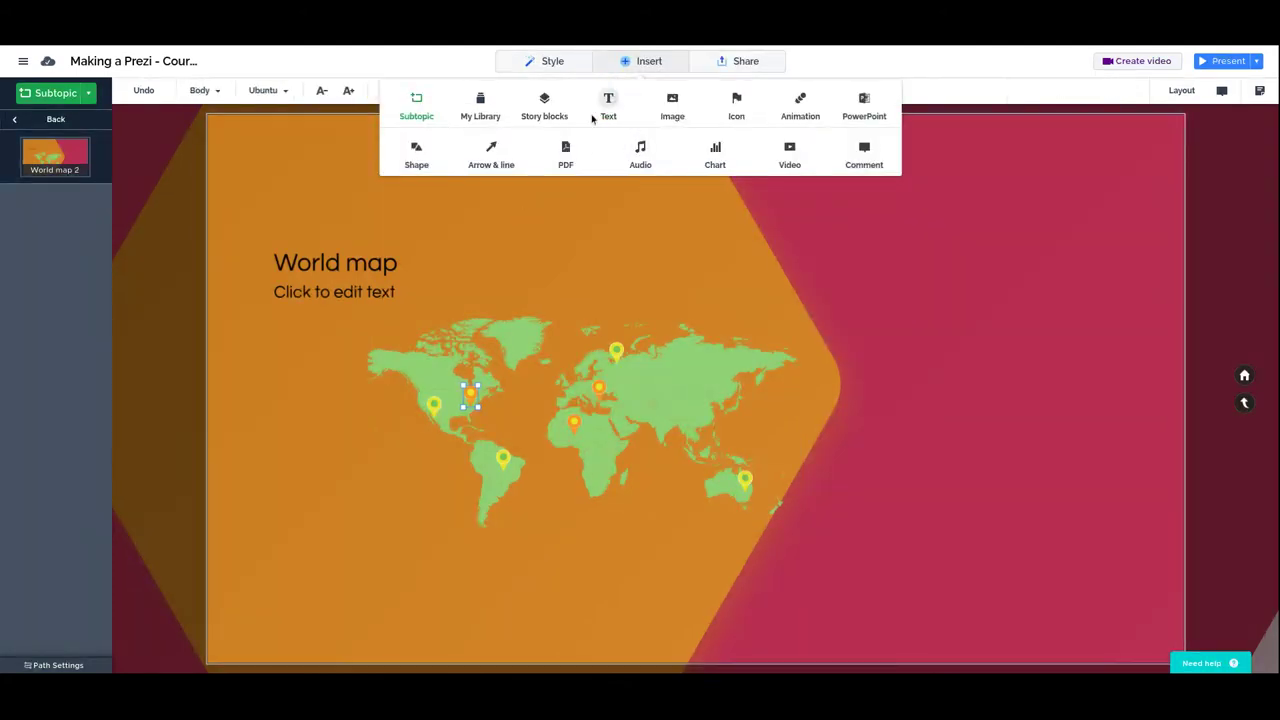
pyautogui.click(630, 340)
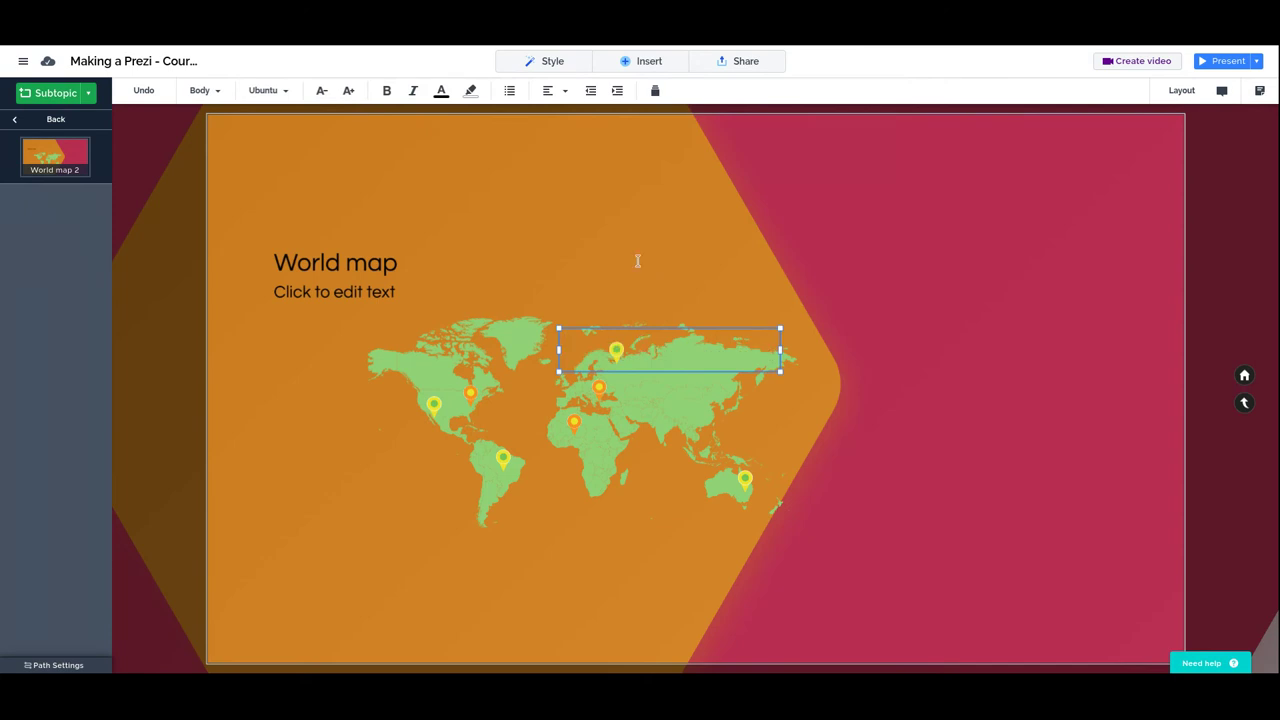
pyautogui.write('Where we are')
pyautogui.click(634, 266)
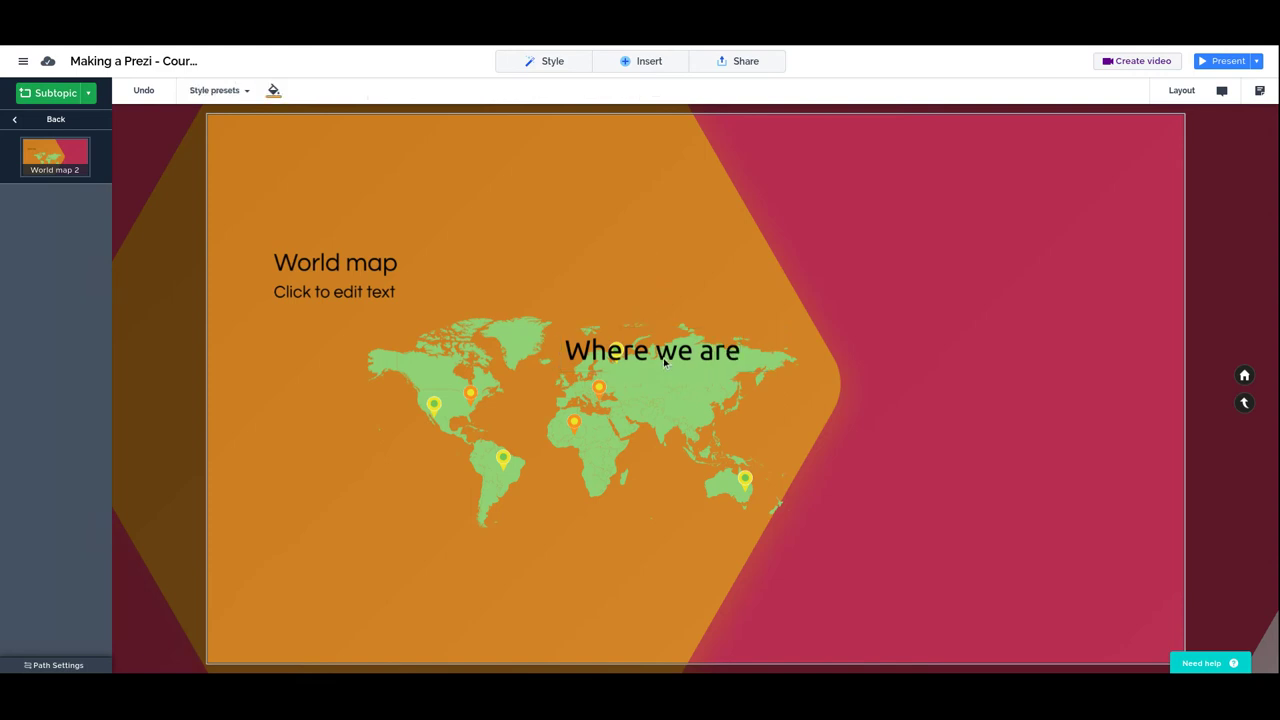
pyautogui.moveTo(664, 363); pyautogui.dragTo(577, 200)
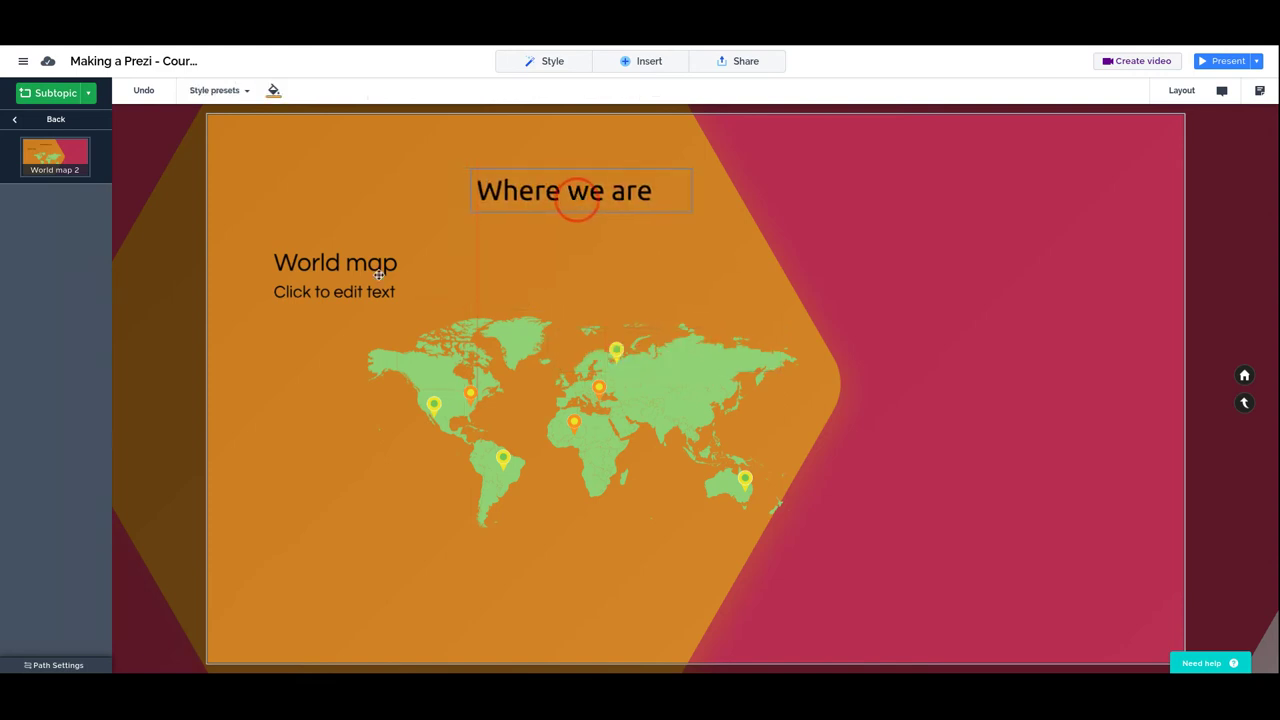
# Delete the 'World map' title and its 'Click to edit text' subtitle box
pyautogui.click(379, 274)
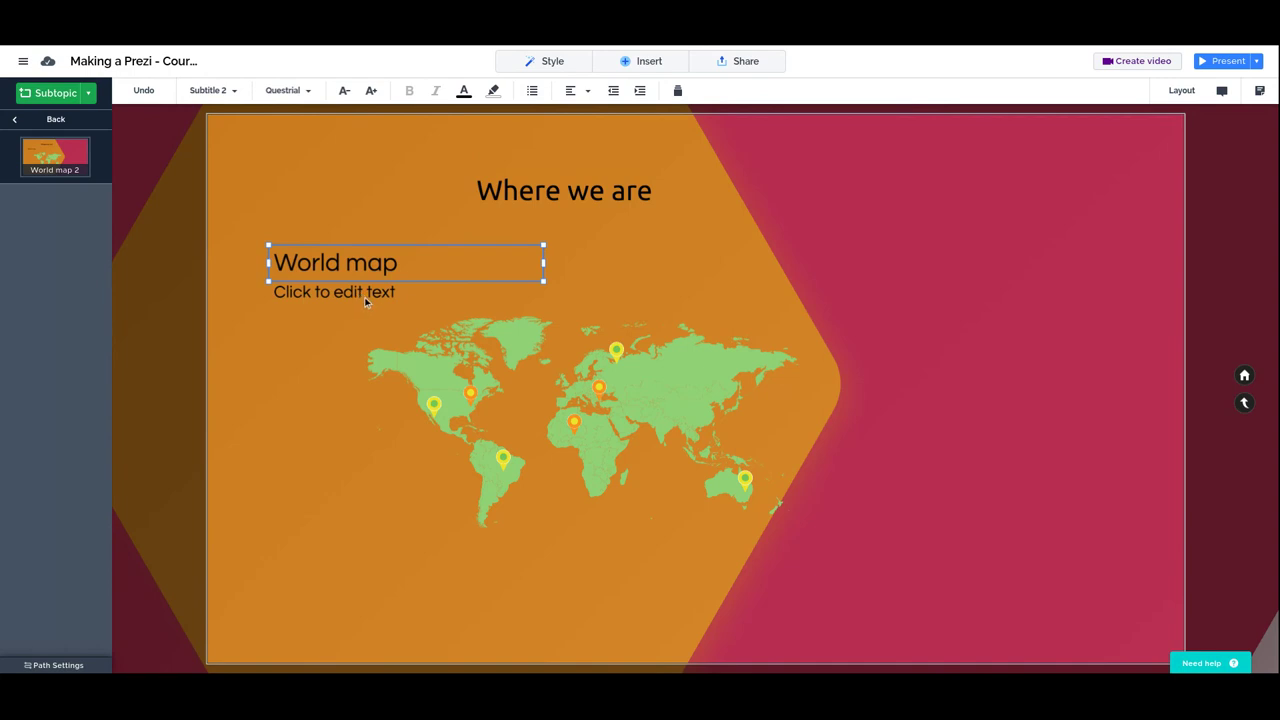
pyautogui.press('Delete')
pyautogui.click(366, 294)
pyautogui.press('Delete')
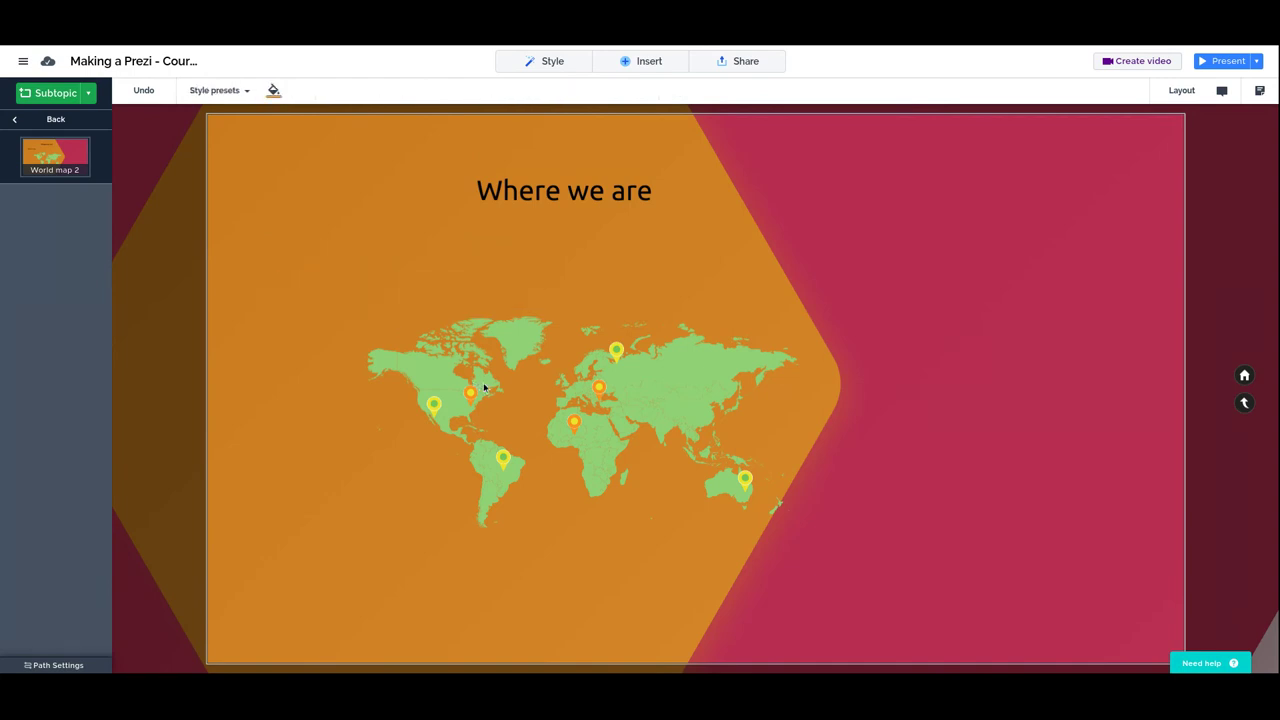
pyautogui.click(484, 387)
# Group the world map together with all of its pins
pyautogui.moveTo(320, 257); pyautogui.dragTo(942, 620)
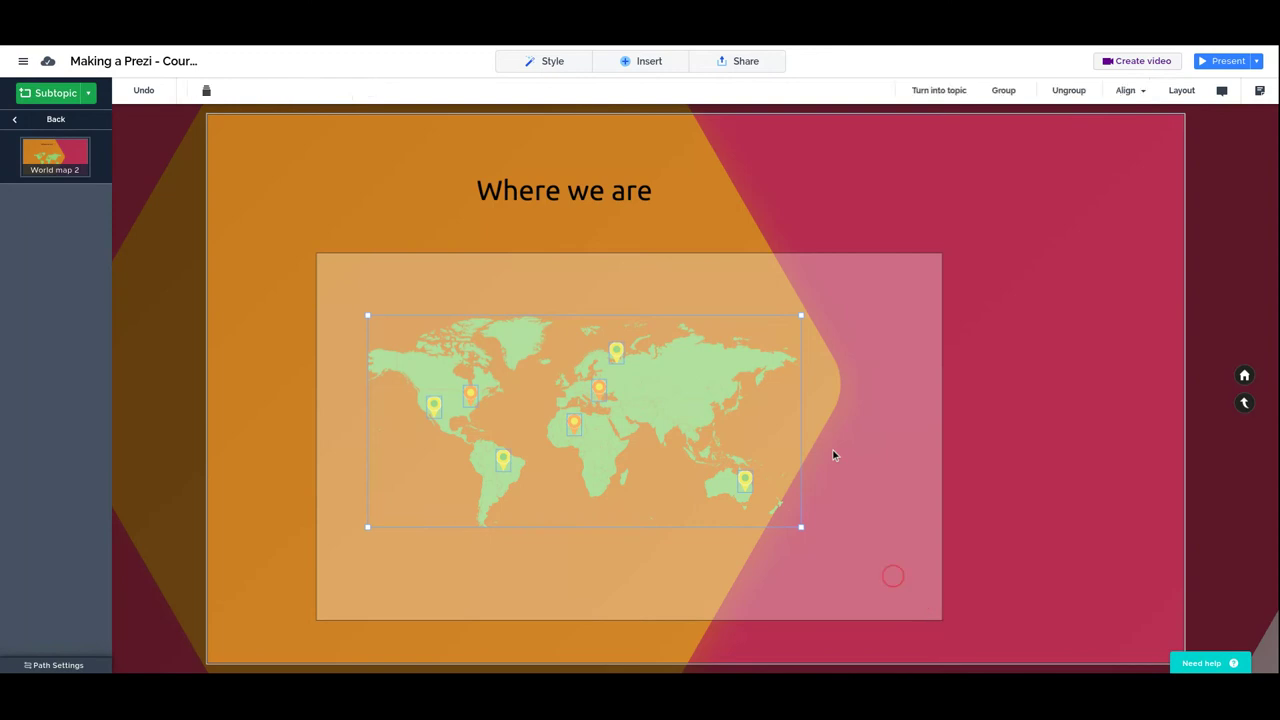
pyautogui.rightClick(477, 353)
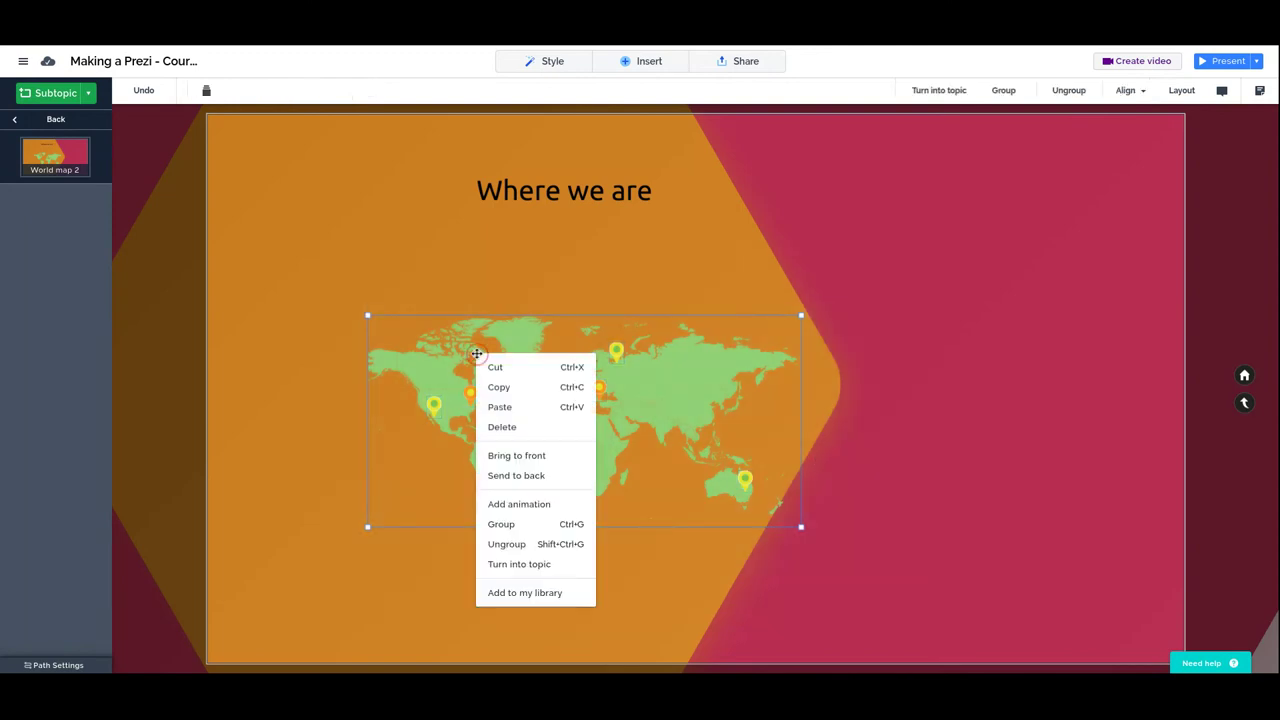
pyautogui.click(514, 525)
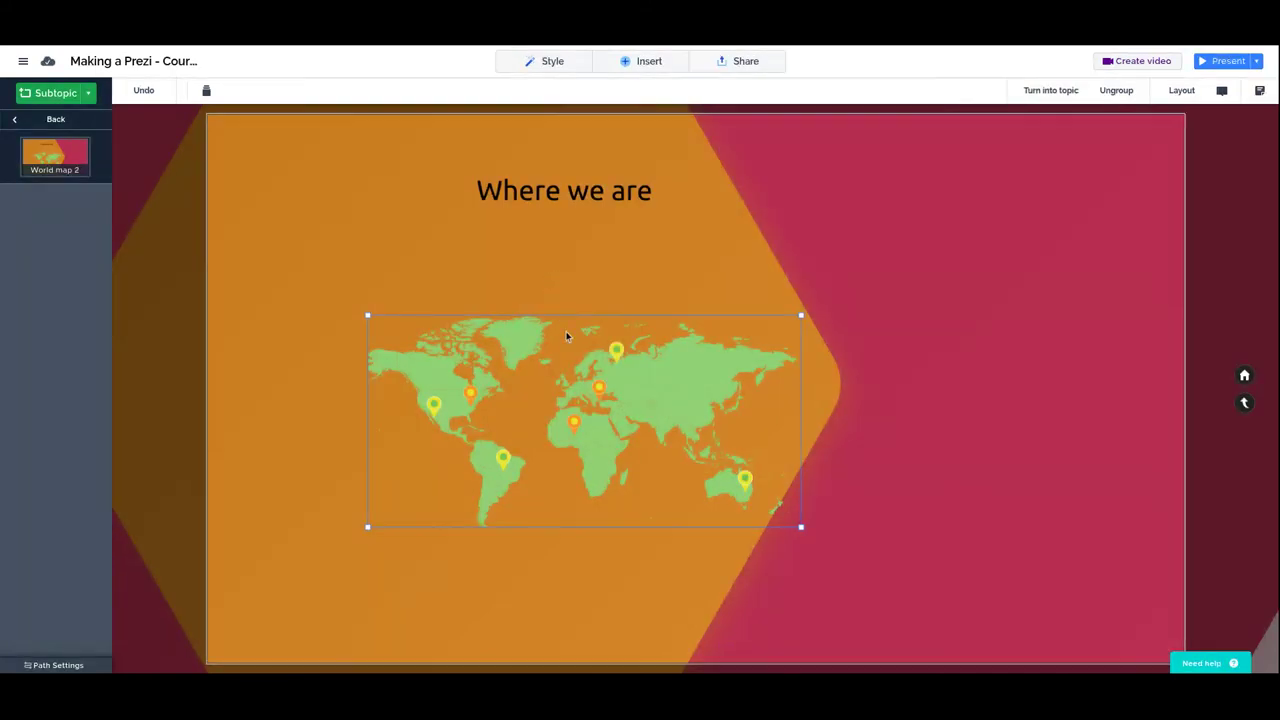
# Enlarge the map group toward both corners and shift it just below the heading
pyautogui.click(552, 285)
pyautogui.click(623, 398)
pyautogui.moveTo(837, 299); pyautogui.dragTo(1137, 91)
pyautogui.moveTo(368, 528); pyautogui.dragTo(289, 589)
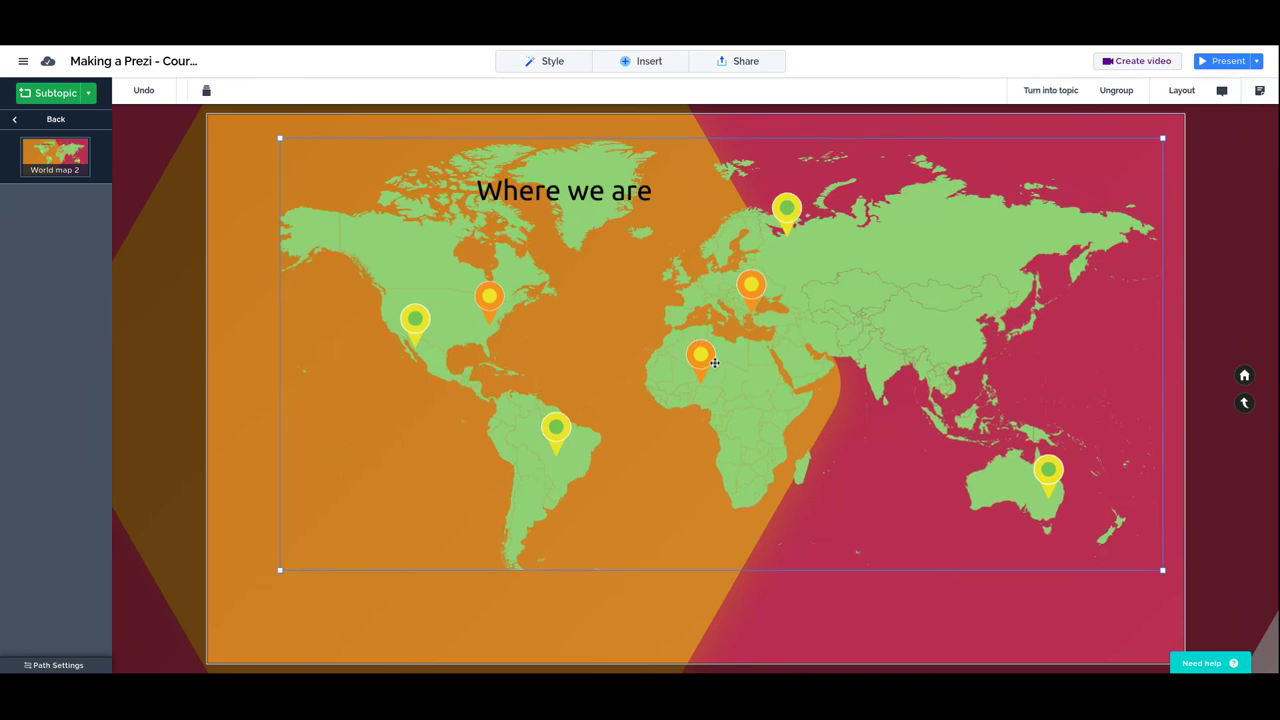
pyautogui.moveTo(715, 362); pyautogui.dragTo(680, 385)
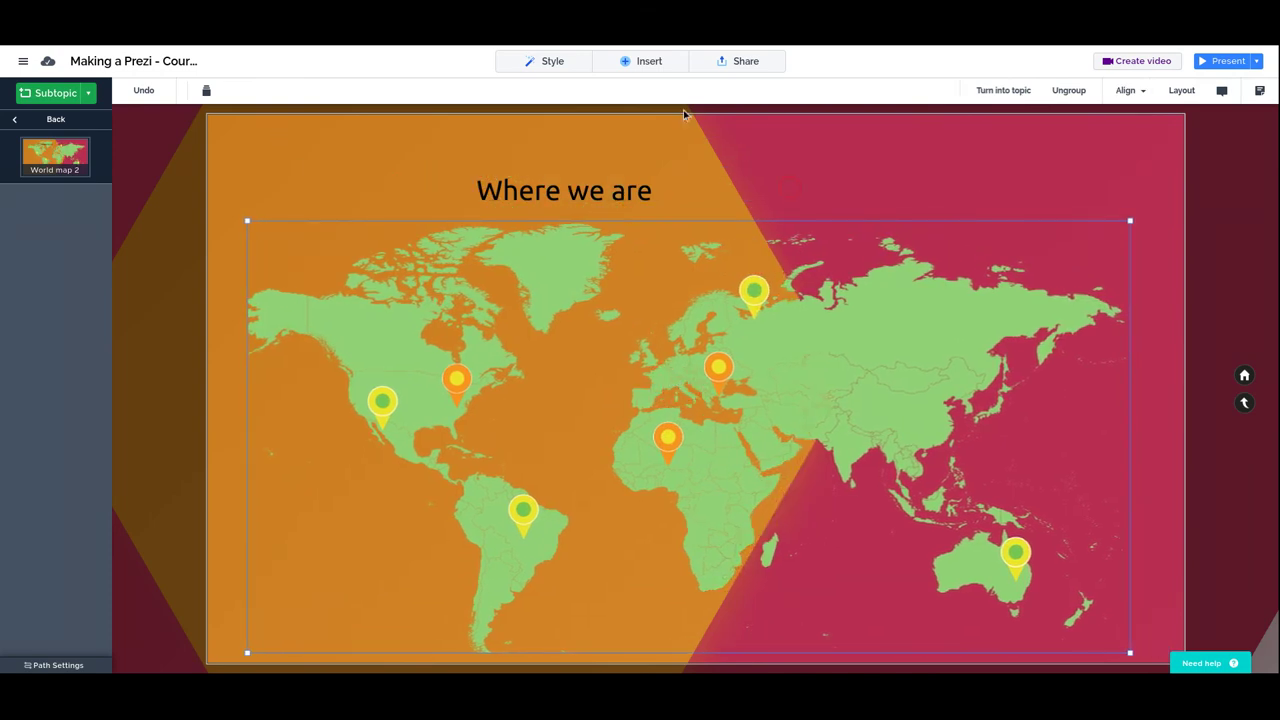
# Duplicate the 'Where we are' heading and move the copy to the upper right
pyautogui.click(598, 190)
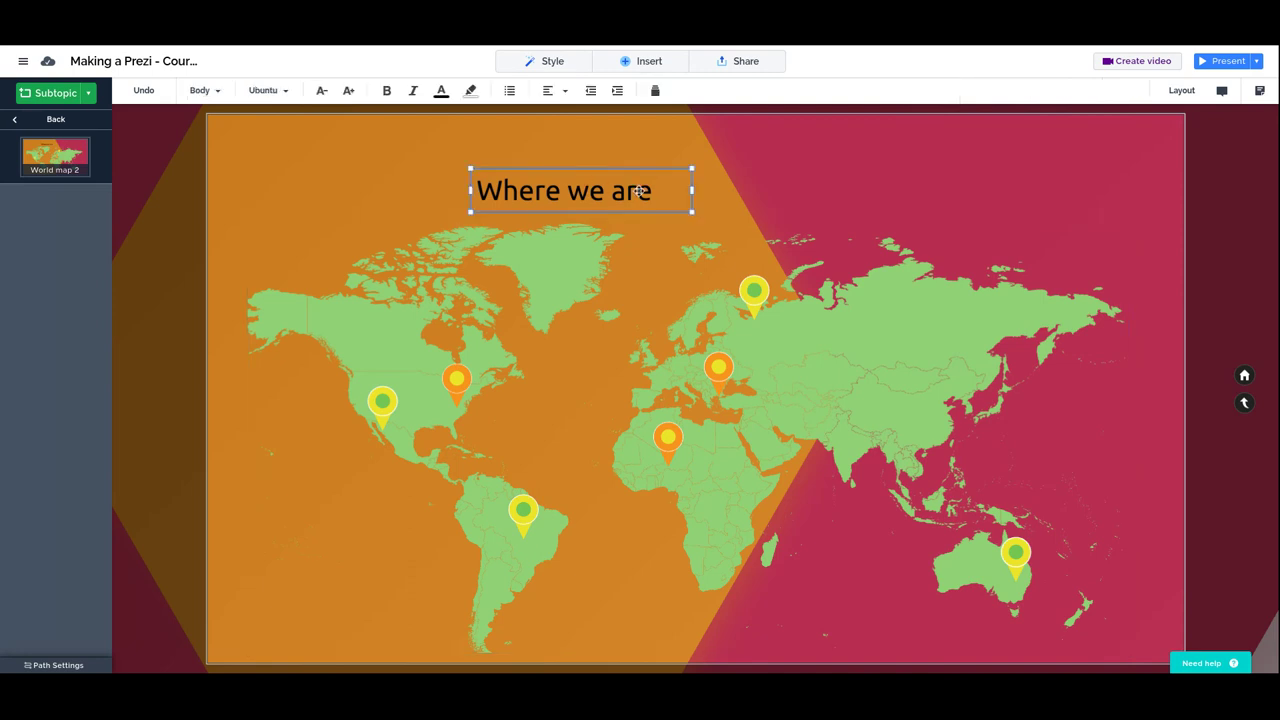
pyautogui.hotkey('ctrl', 'd')
pyautogui.moveTo(638, 190); pyautogui.dragTo(931, 164)
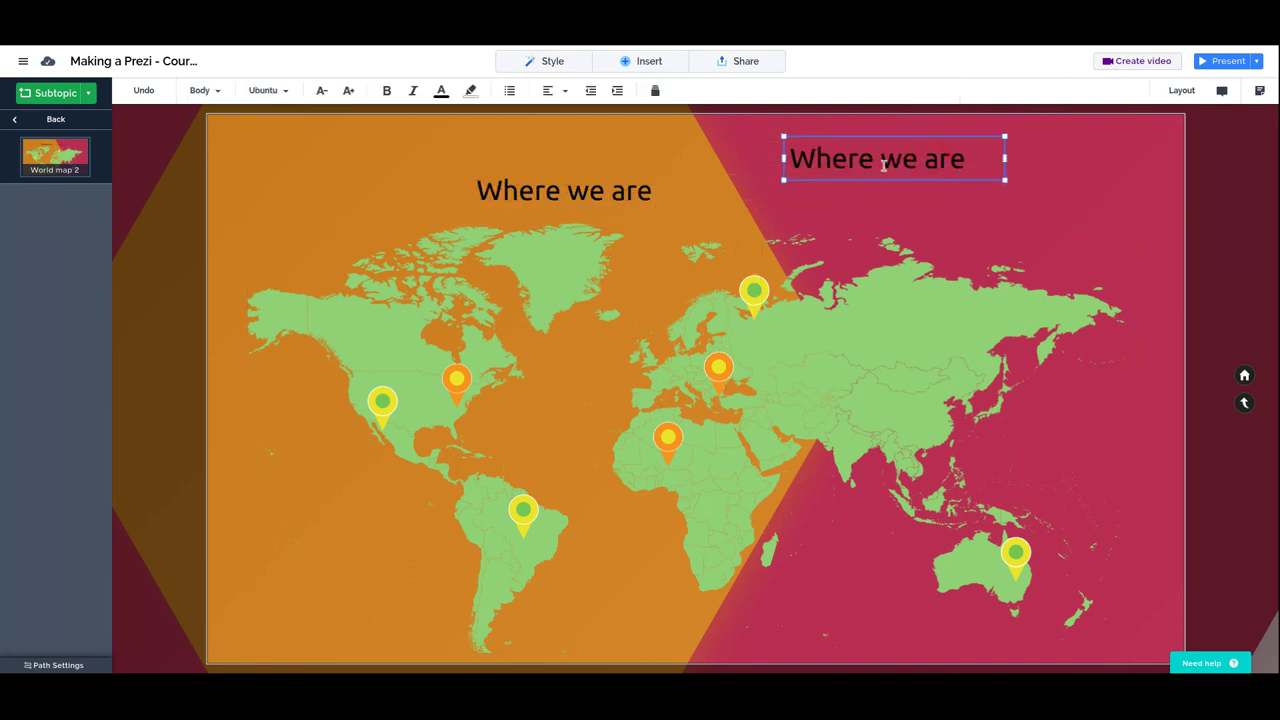
# Change the copy's text to 'Main HQ', move it onto the map's centre, and shrink it
pyautogui.click(884, 163)
pyautogui.doubleClick(886, 162)
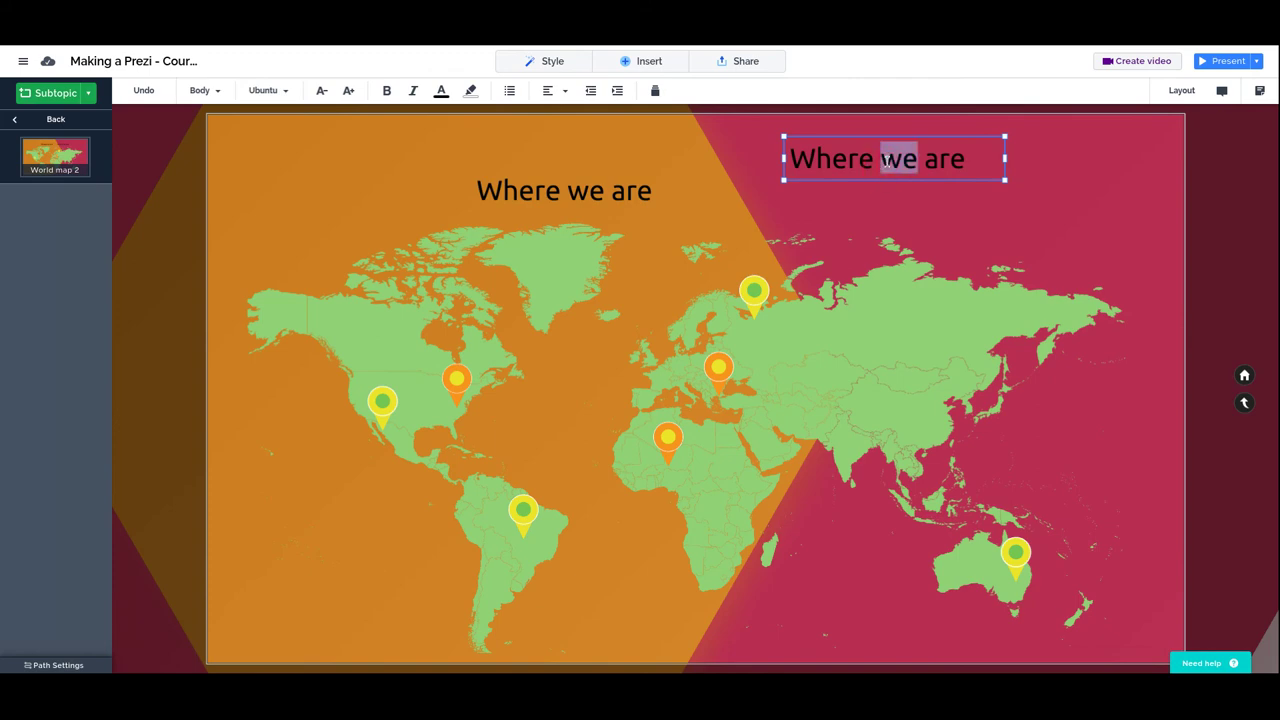
pyautogui.click(886, 162)
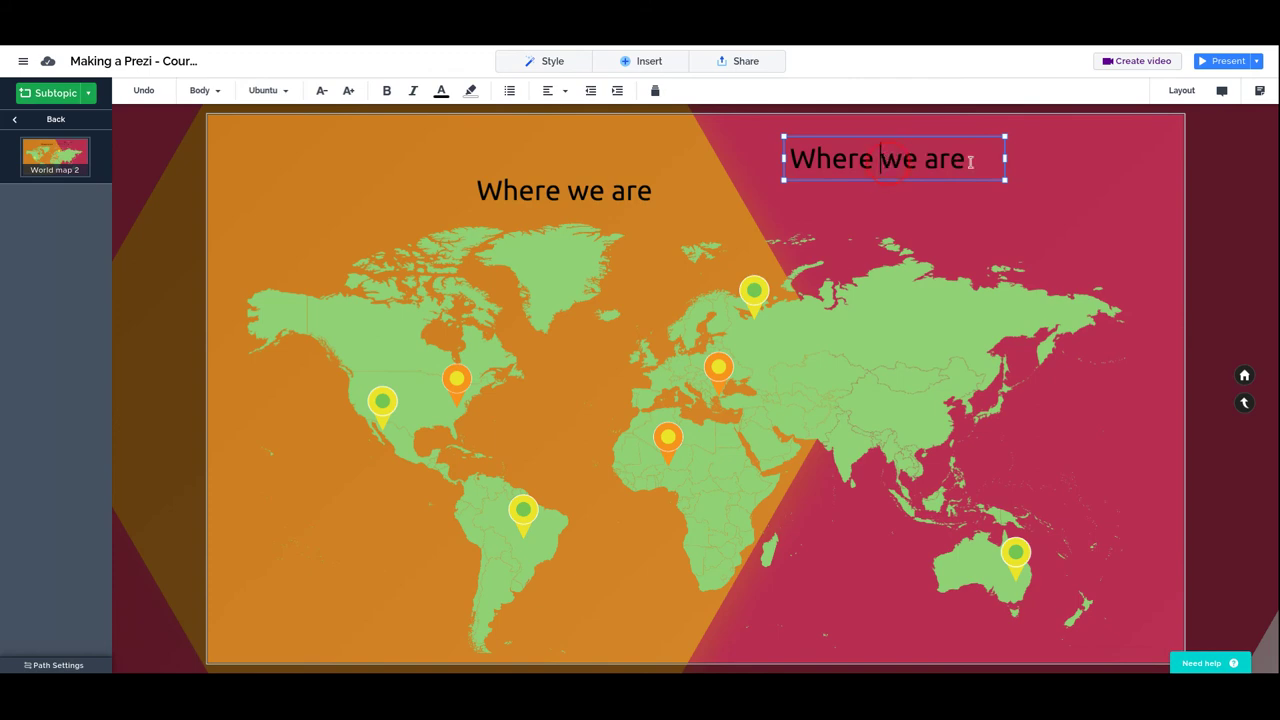
pyautogui.doubleClick(886, 161)
pyautogui.tripleClick(886, 161)
pyautogui.write('Main HQ')
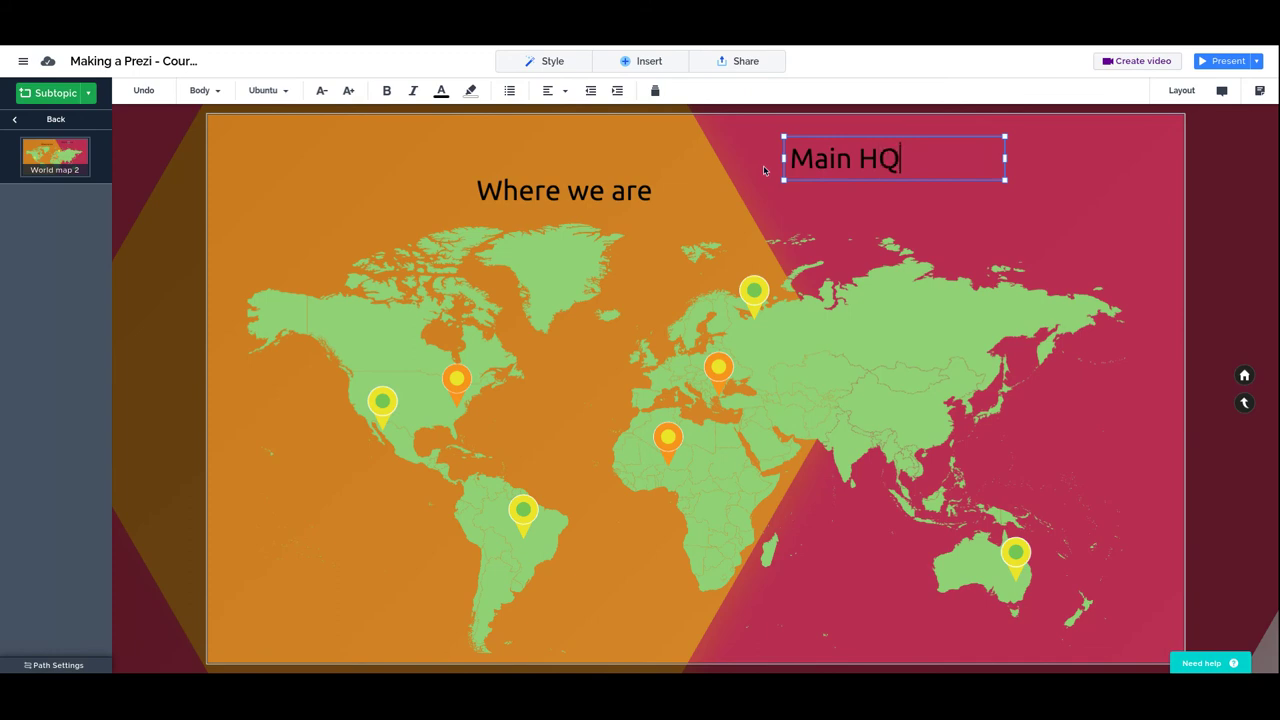
pyautogui.click(763, 171)
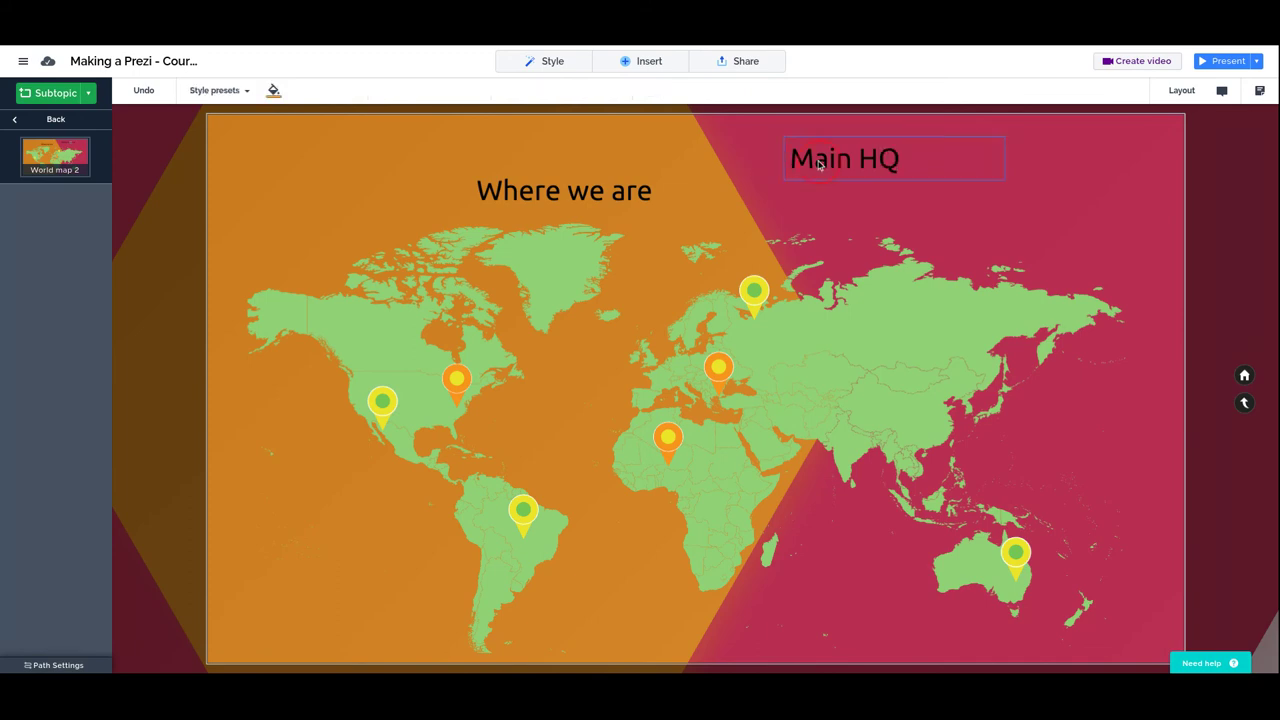
pyautogui.moveTo(817, 162); pyautogui.dragTo(526, 382)
pyautogui.moveTo(712, 361); pyautogui.dragTo(591, 389)
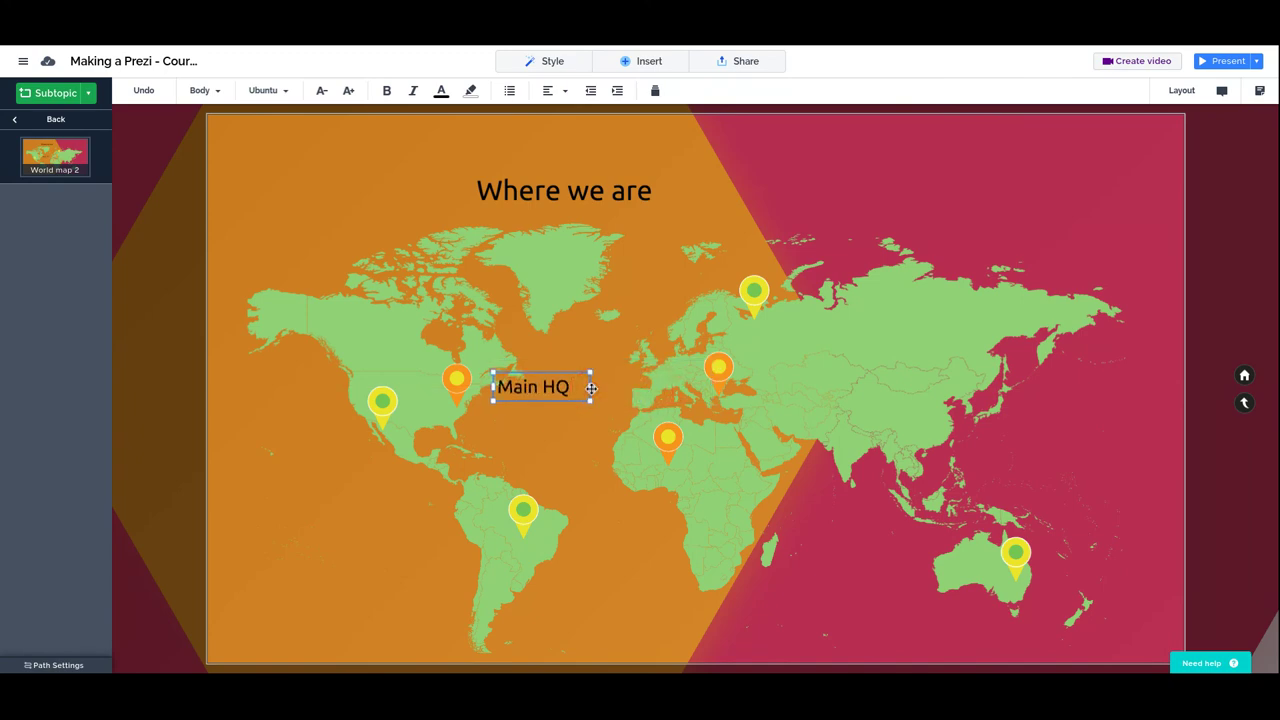
# Zoom out of the World map 2 subtopic back to the parent topic view
pyautogui.scroll(-3, 615, 325)
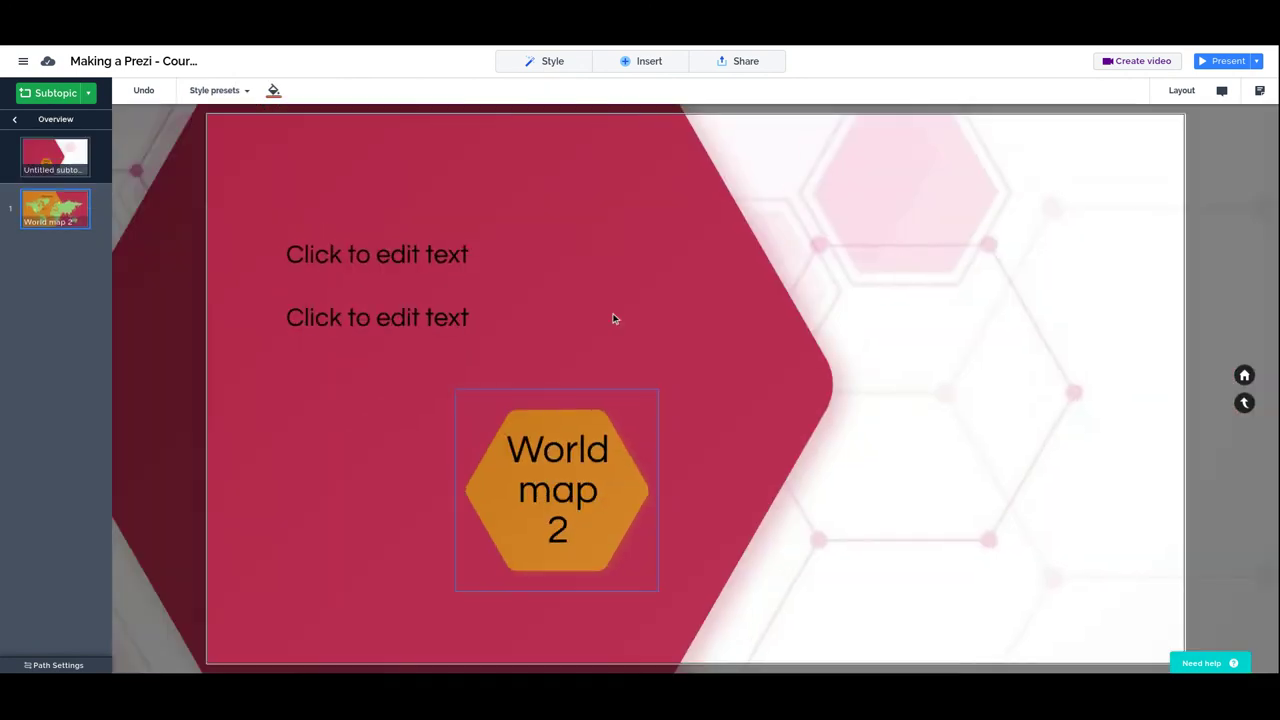